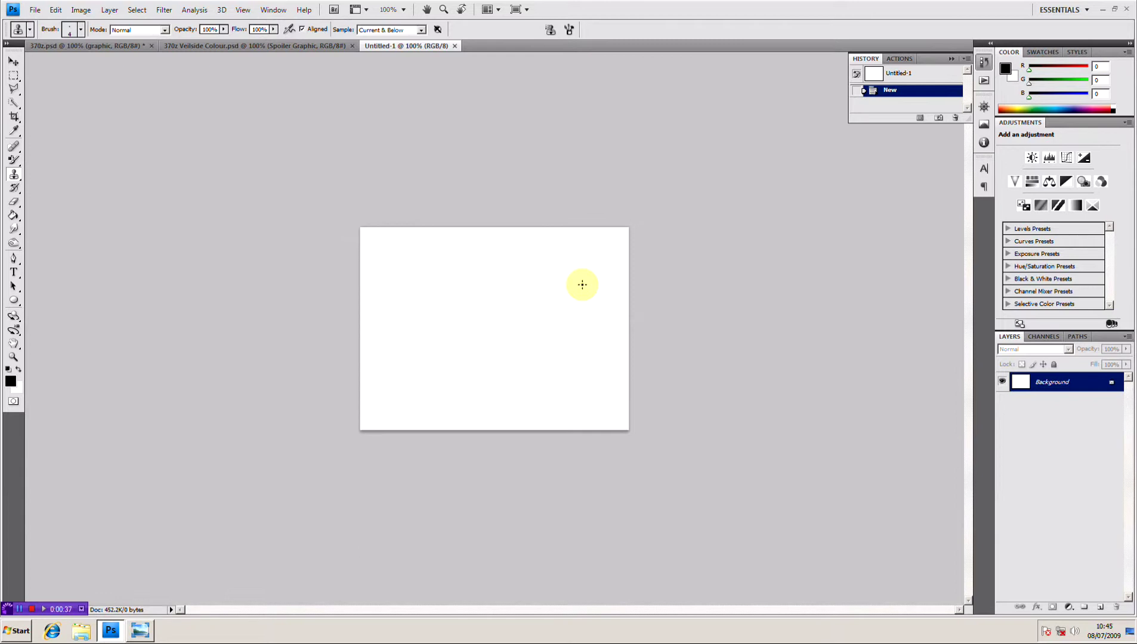
Look through the Nissan 350Z photos in Windows Photo Viewer, from the parked car to the engine bay, interior and bodykit fitting
click(143, 632)
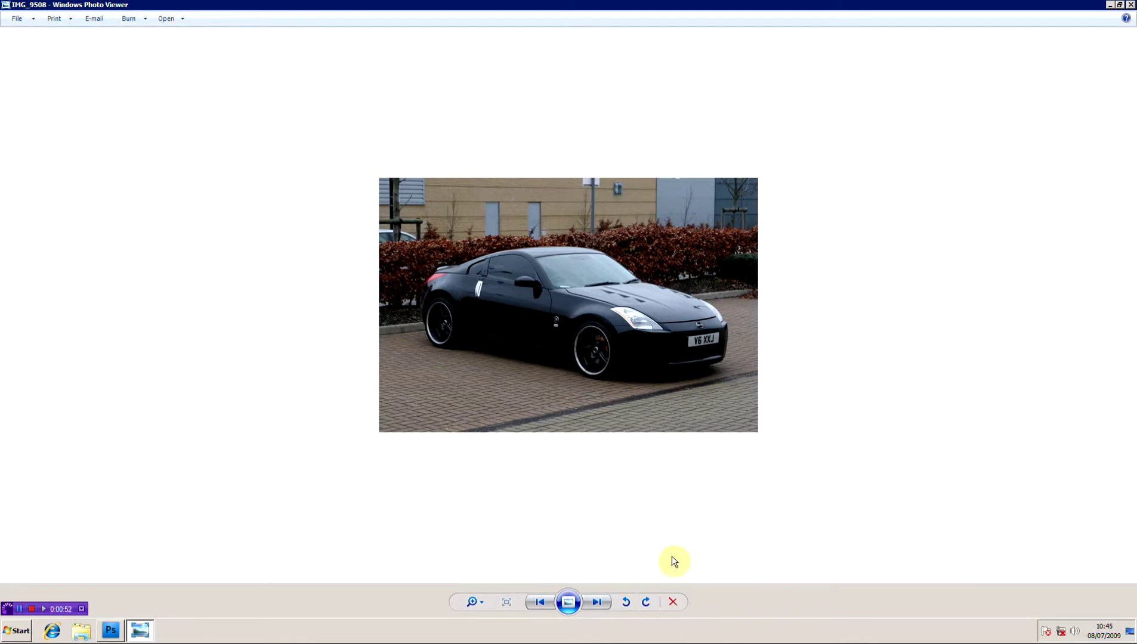
click(595, 606)
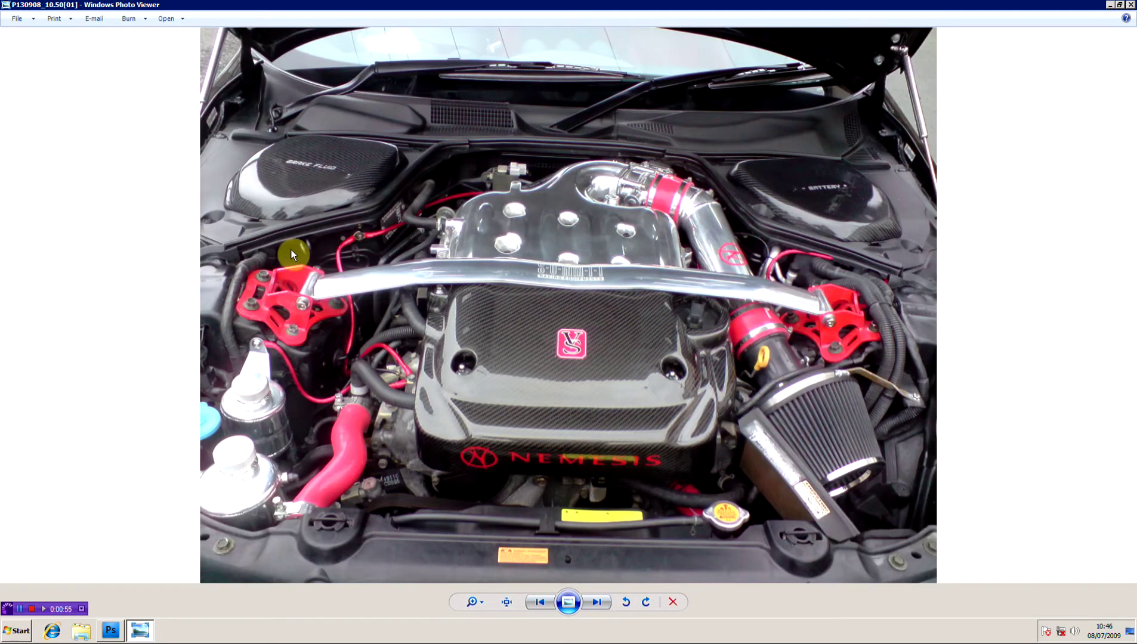
click(596, 602)
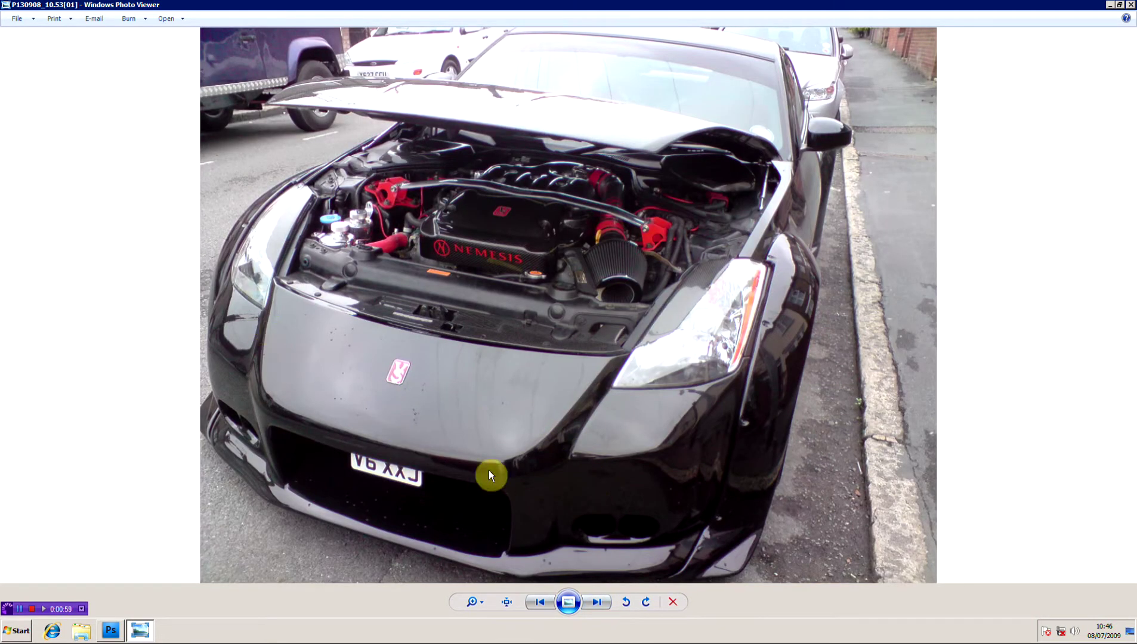
click(596, 603)
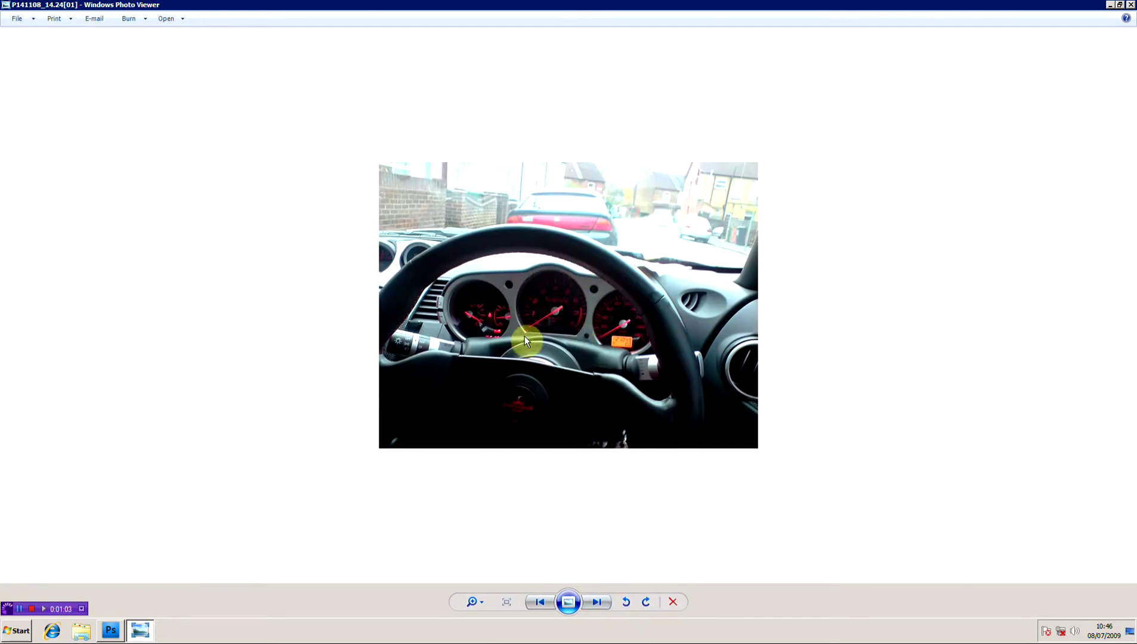
click(599, 602)
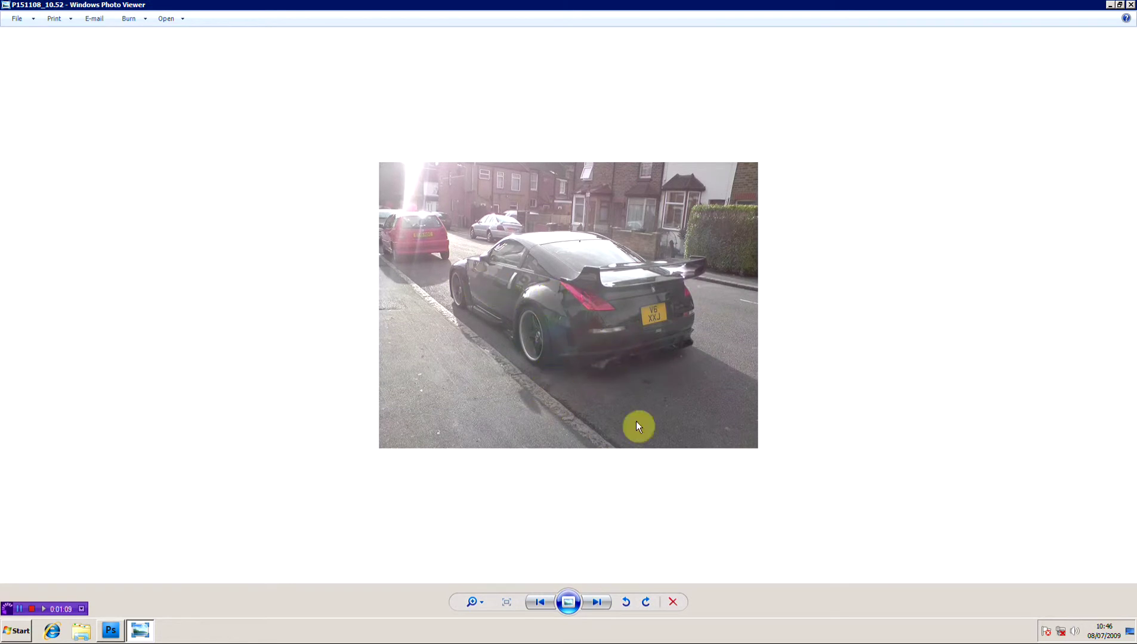
click(603, 603)
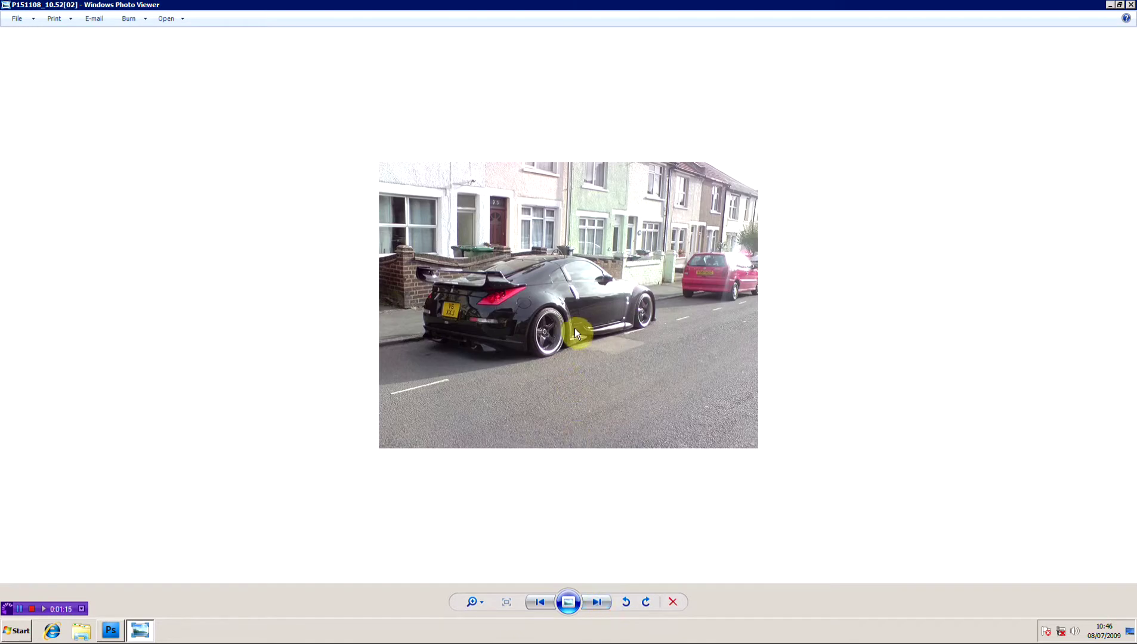
click(598, 603)
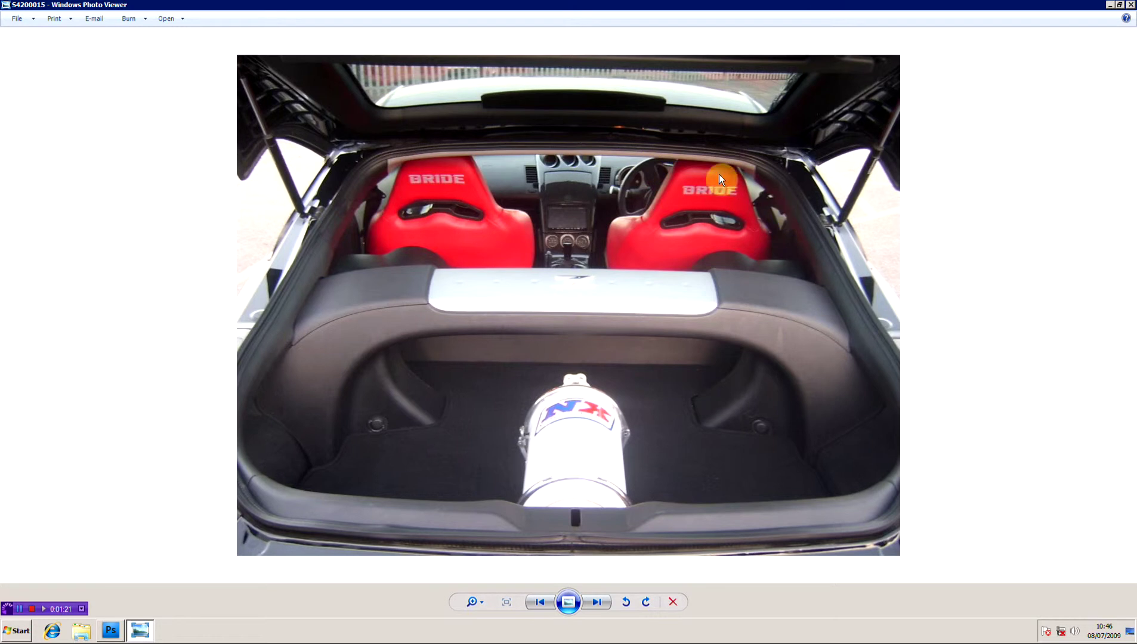
click(601, 604)
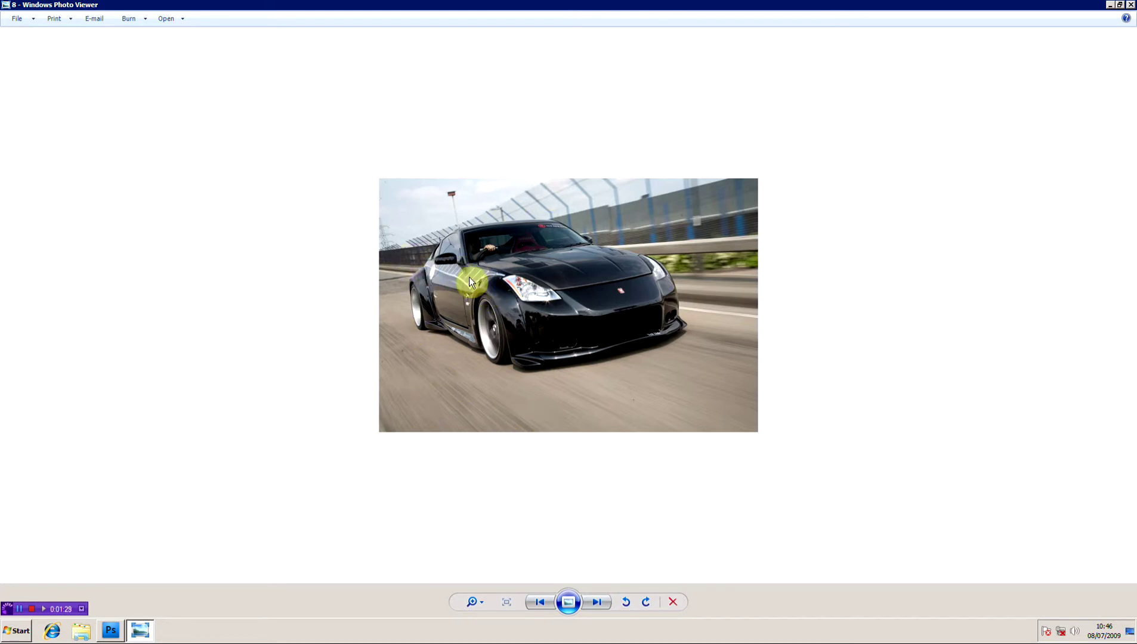
click(598, 603)
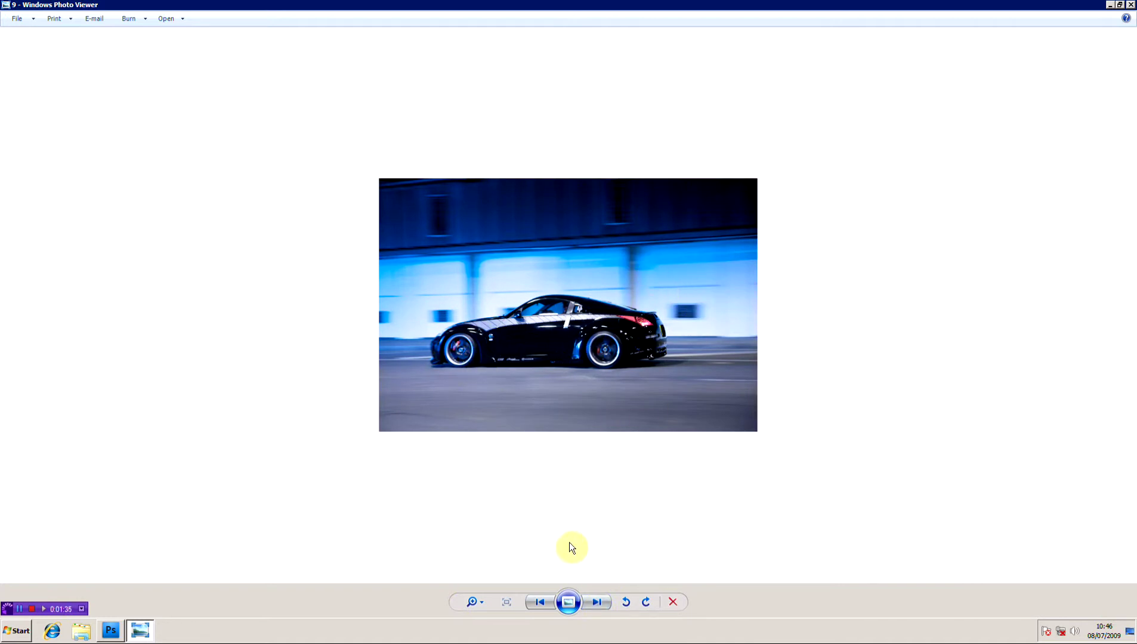
click(597, 602)
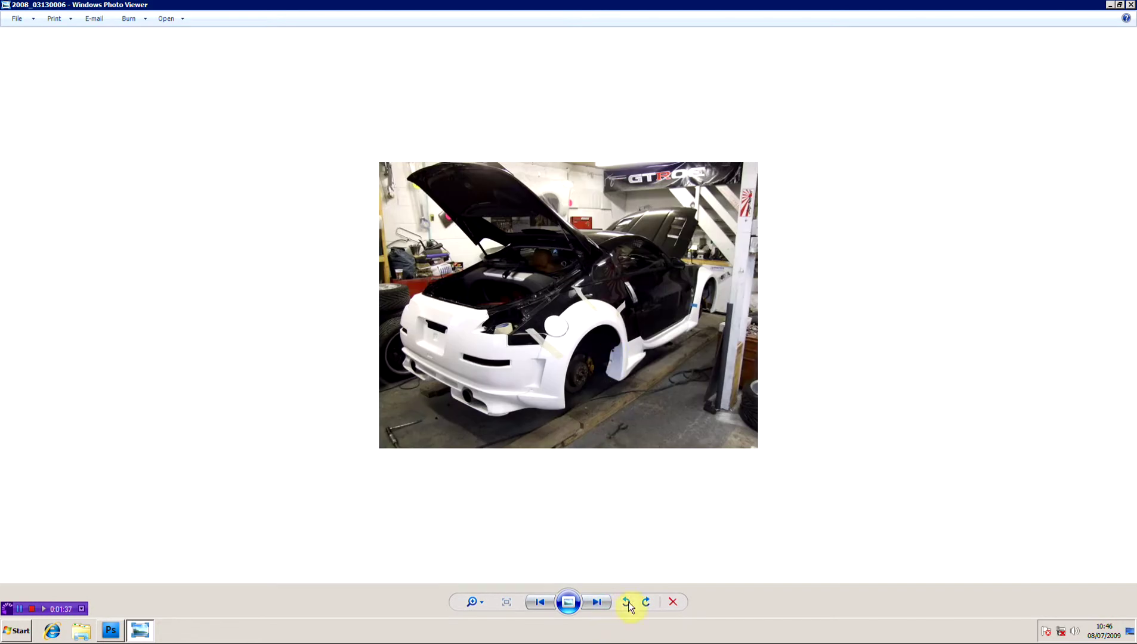
click(599, 603)
click(599, 603)
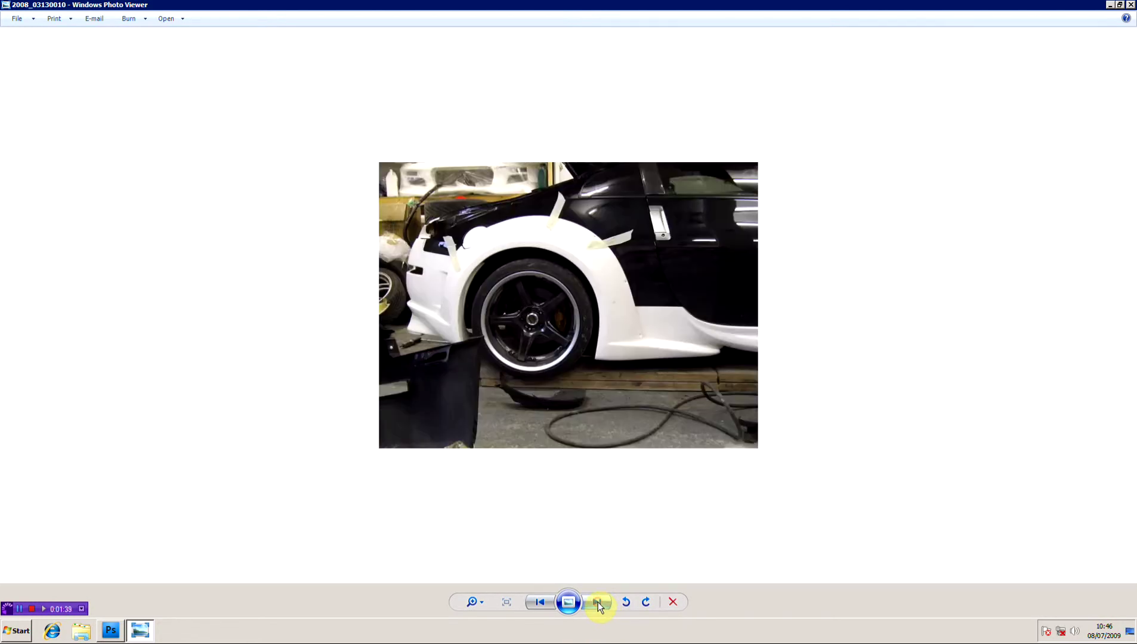
click(599, 603)
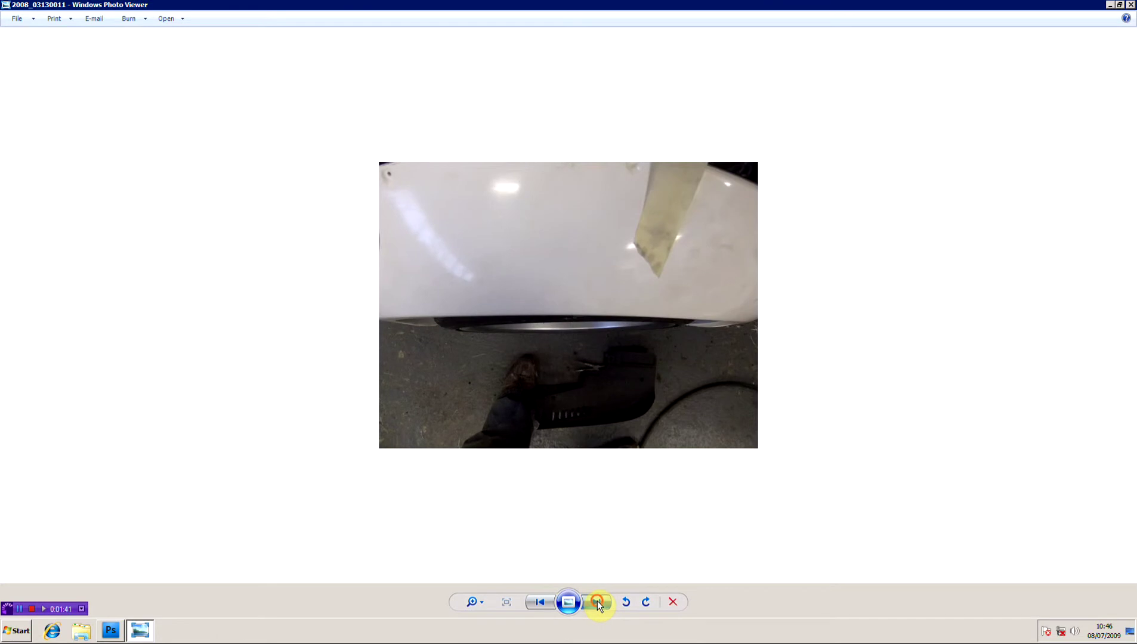
click(598, 603)
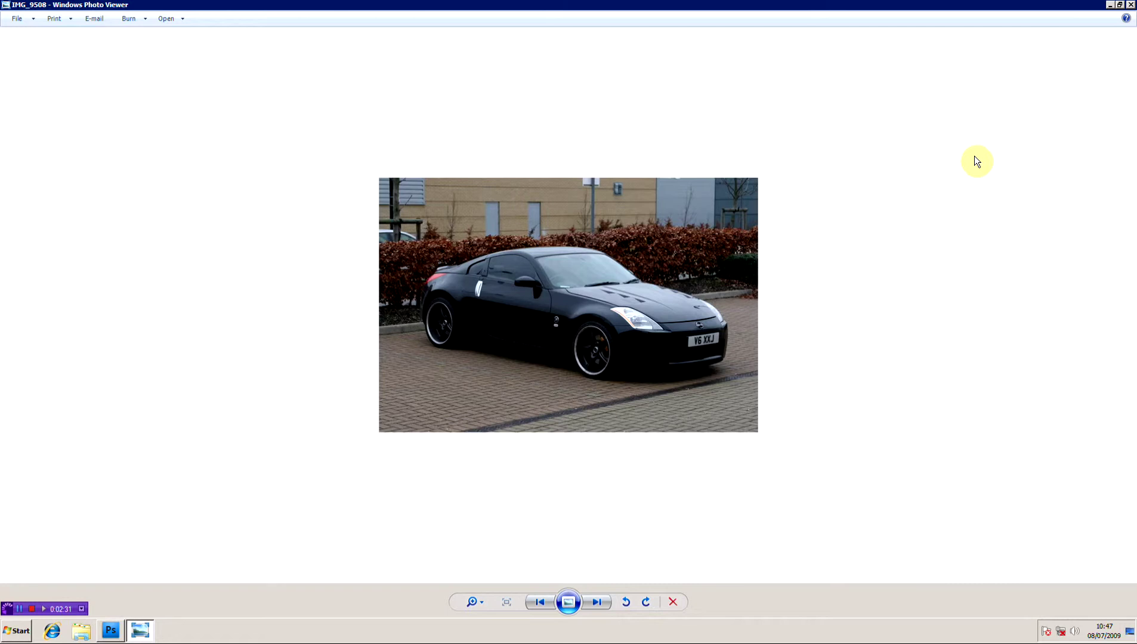
Close the blank untitled document in Photoshop and make all hidden layers visible in 370z.psd, up to Corner Image
click(110, 631)
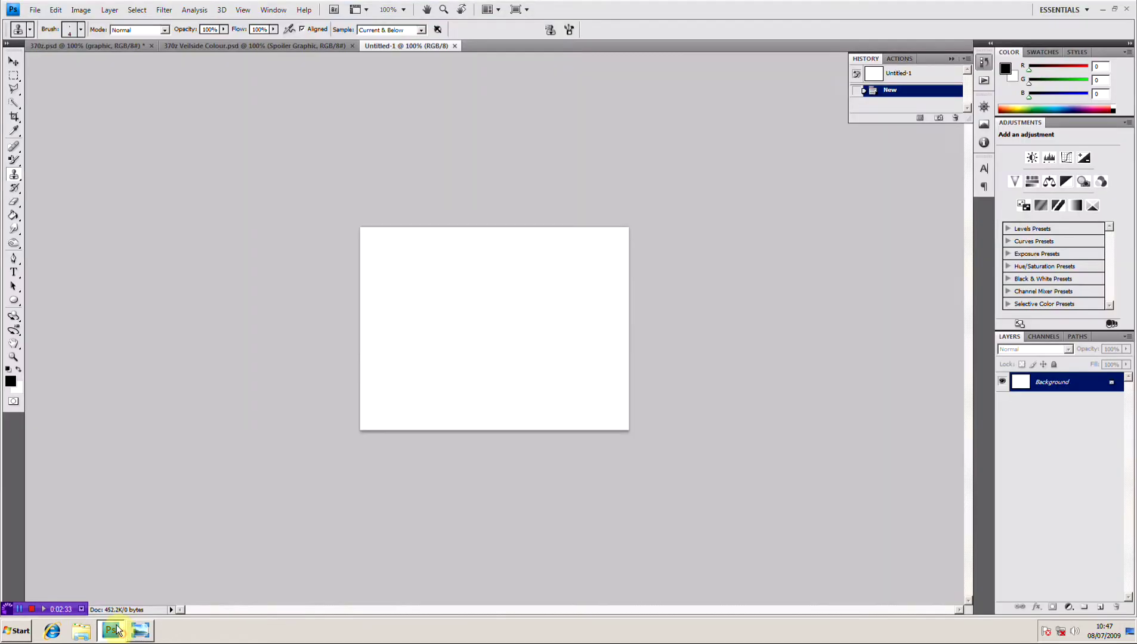
click(455, 45)
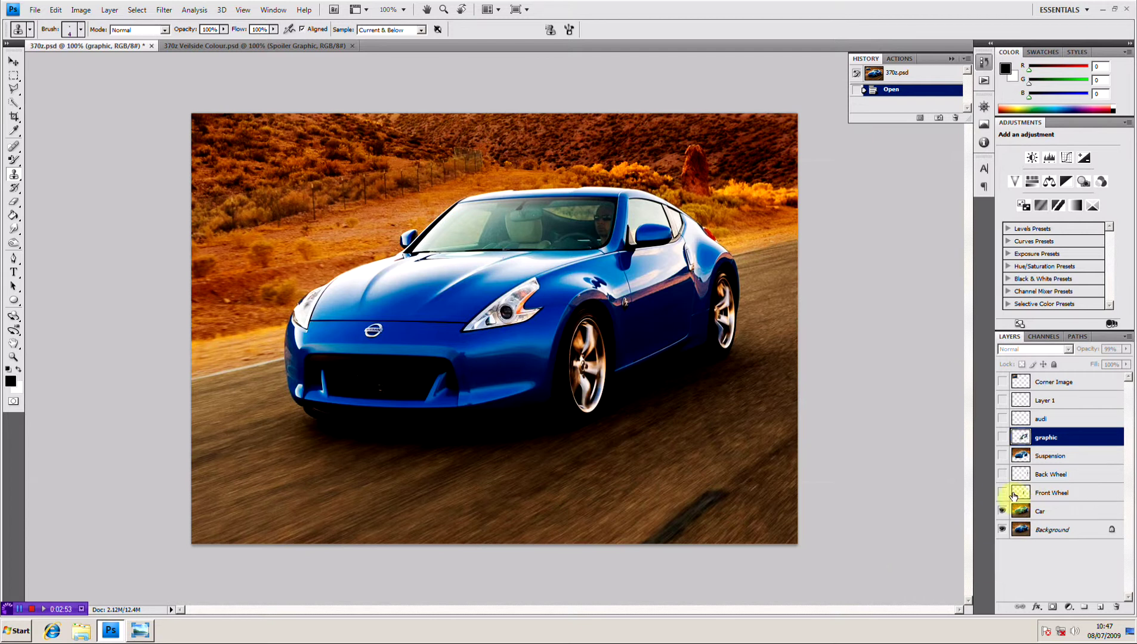
mouse_move(1002, 493)
mouse_down()
mouse_move(1005, 473)
mouse_move(1002, 492)
mouse_up()
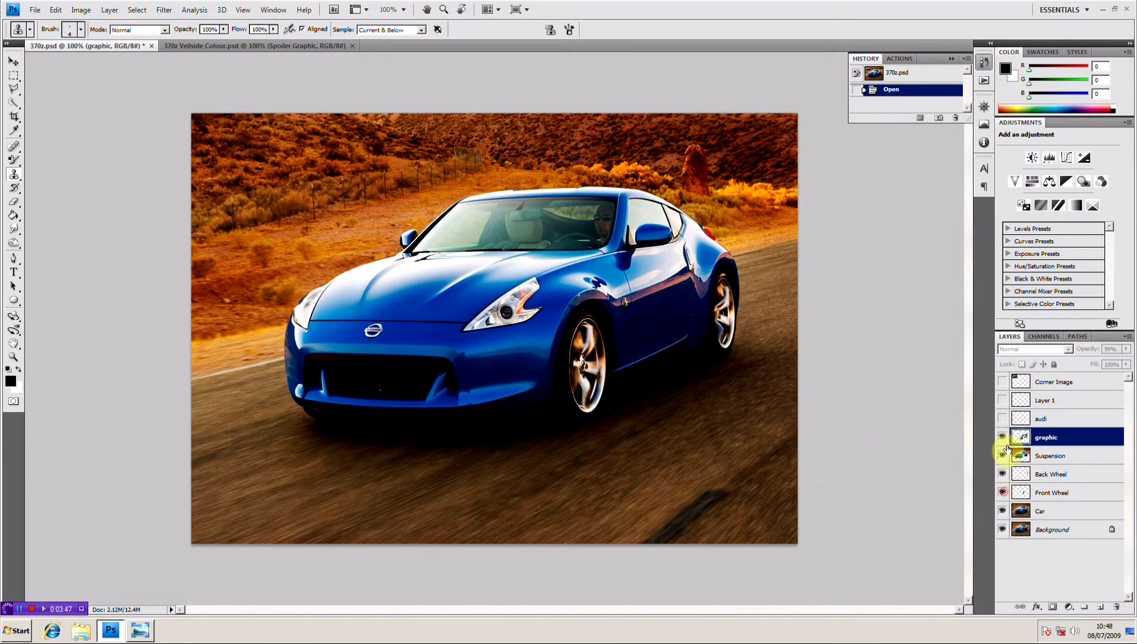
drag(1002, 394, 1003, 383)
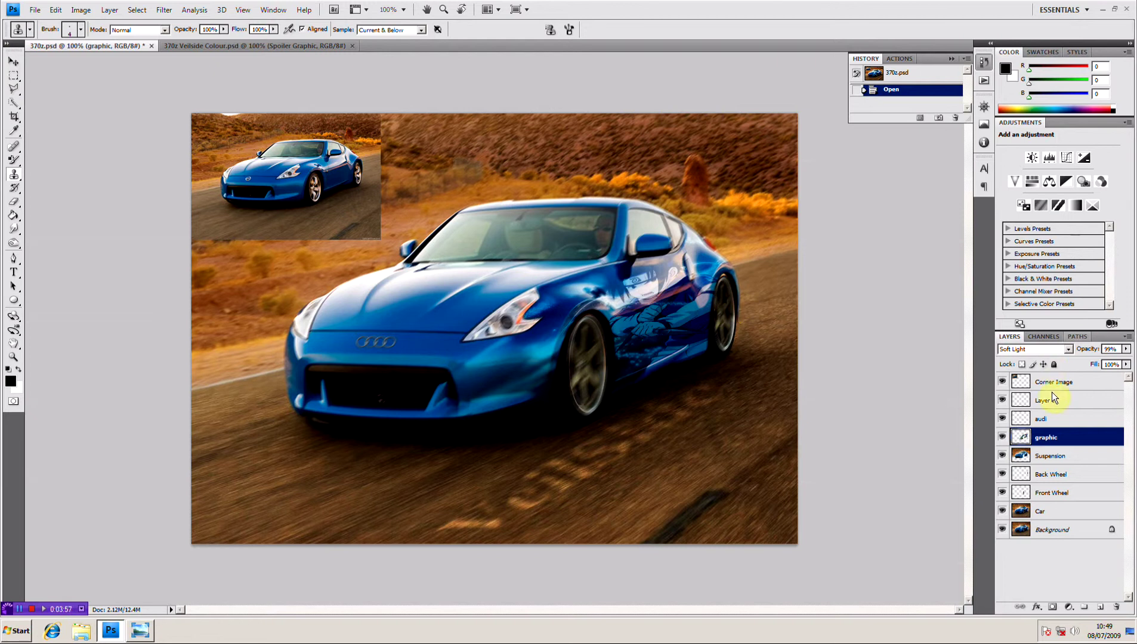
Delete the audi layer and sample a clone source on the front of the car's bonnet
click(1060, 420)
key(Delete)
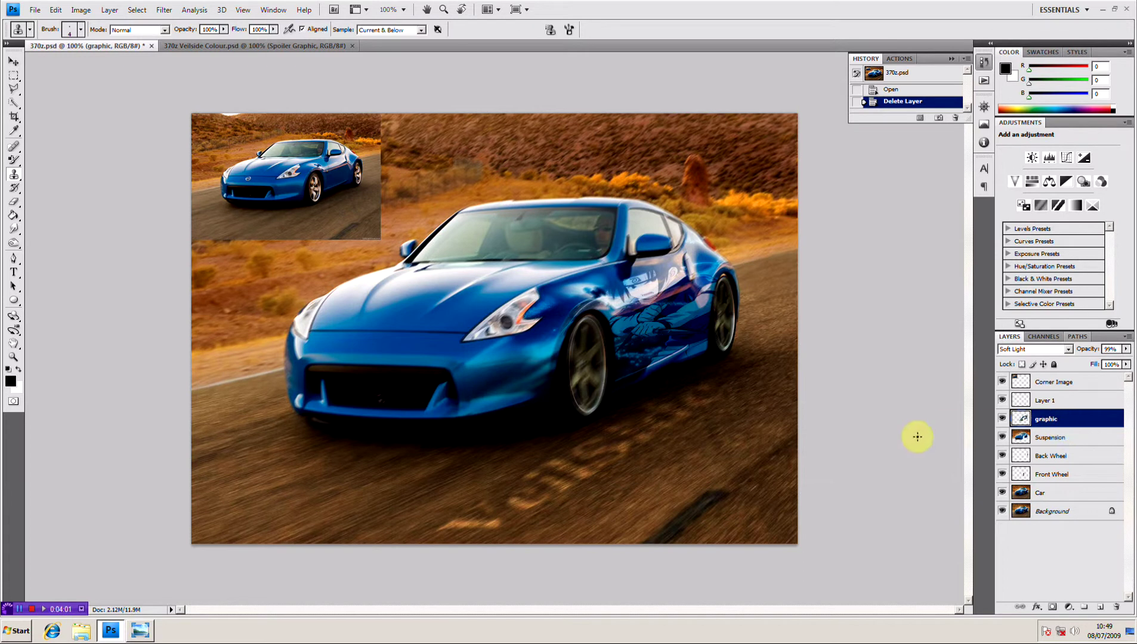
alt+click(404, 328)
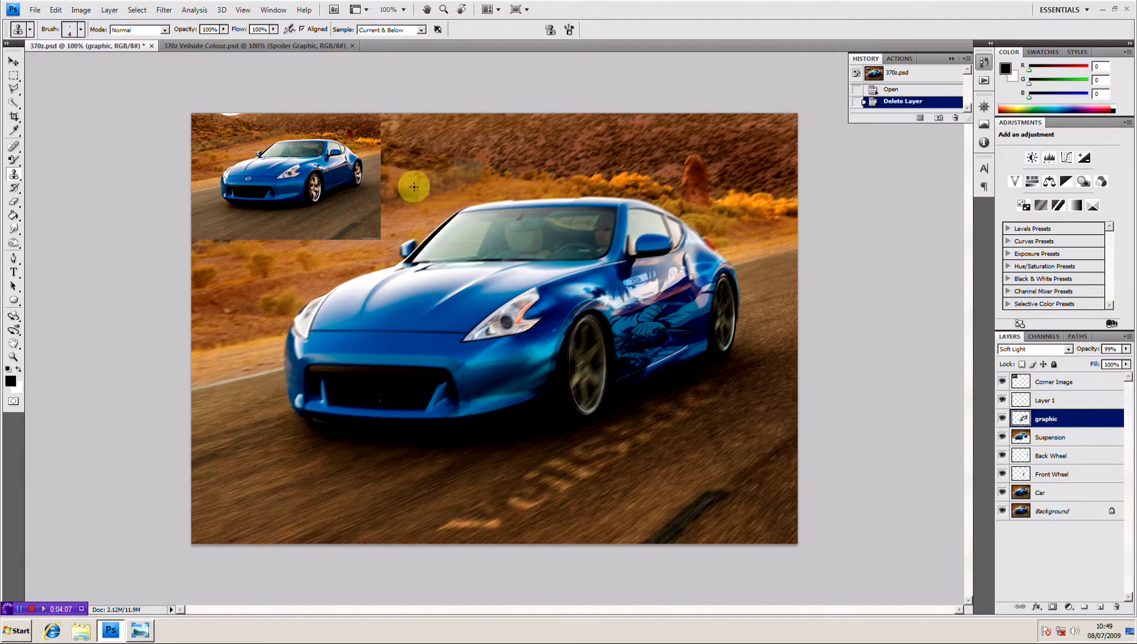
Examine the 370z Veilside Colour document, looking over the filters and comparing the car with the Spoiler Graphic layer hidden and shown
click(251, 48)
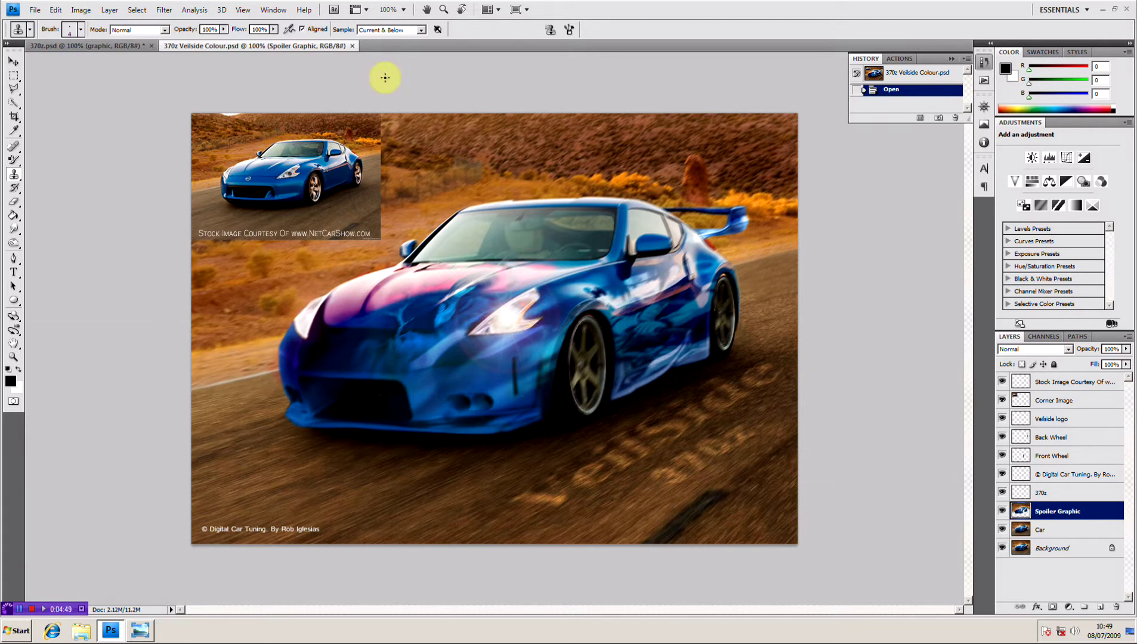
click(159, 12)
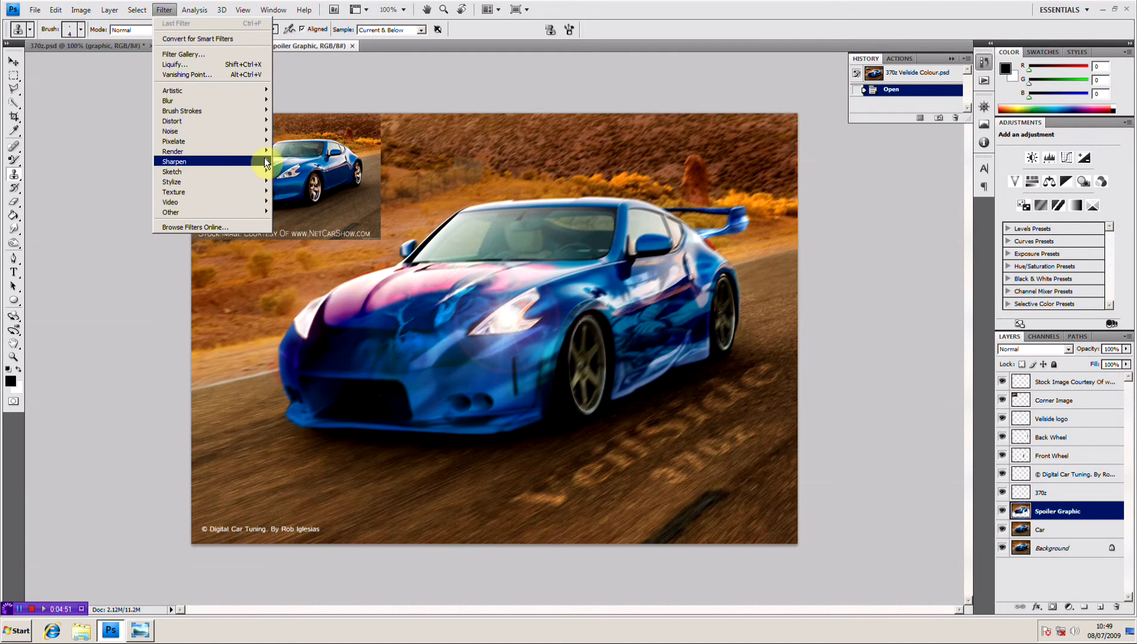
mouse_move(265, 161)
click(719, 5)
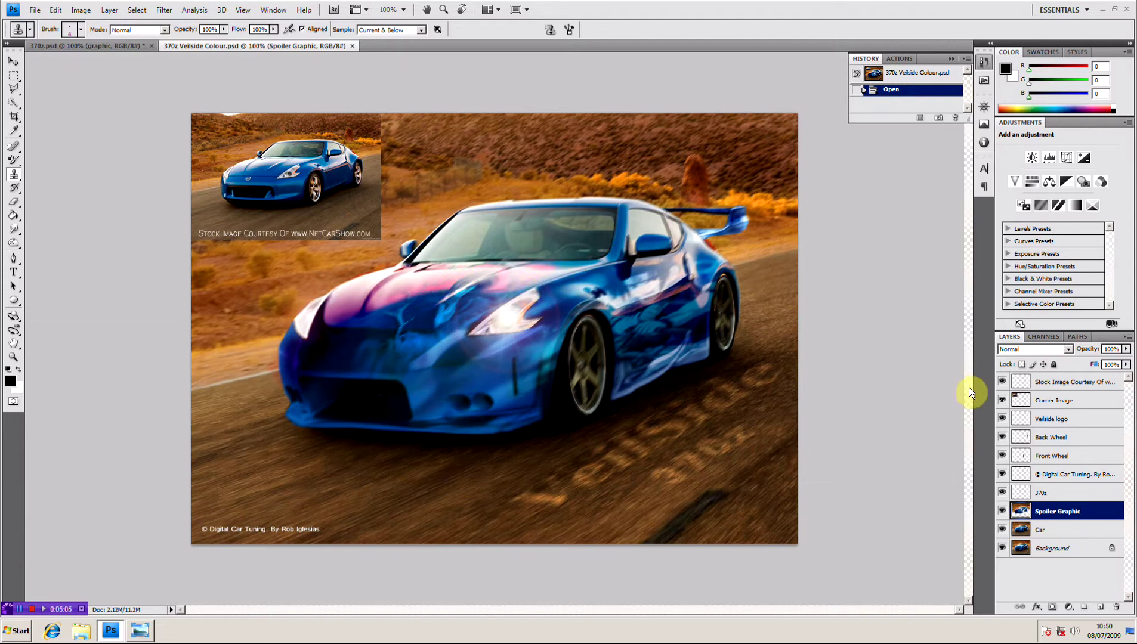
click(1002, 511)
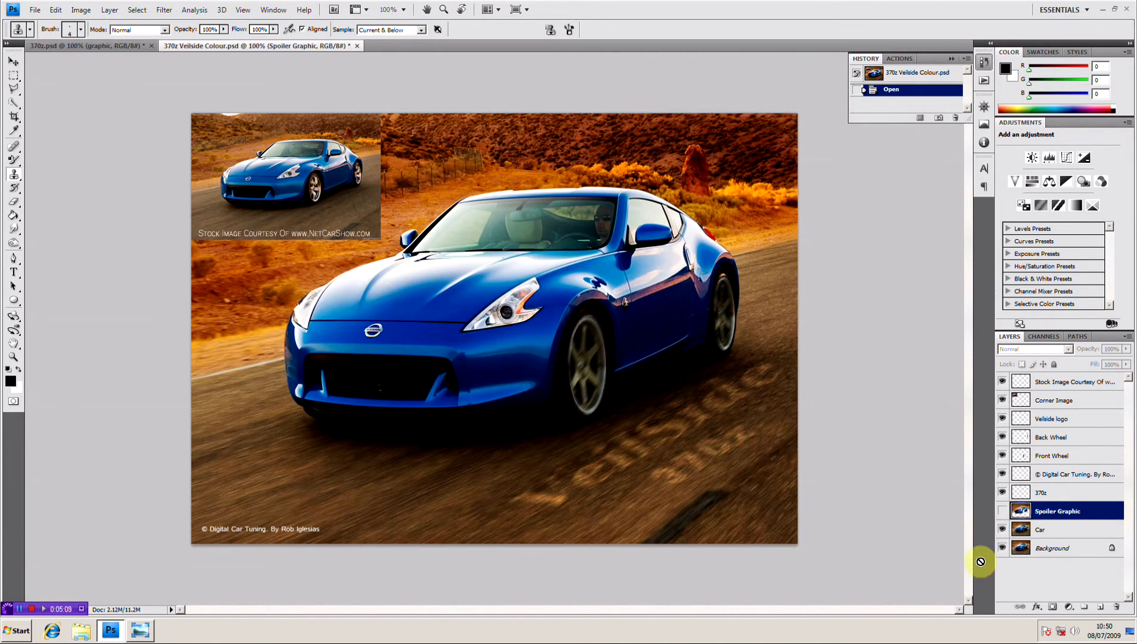
click(1002, 512)
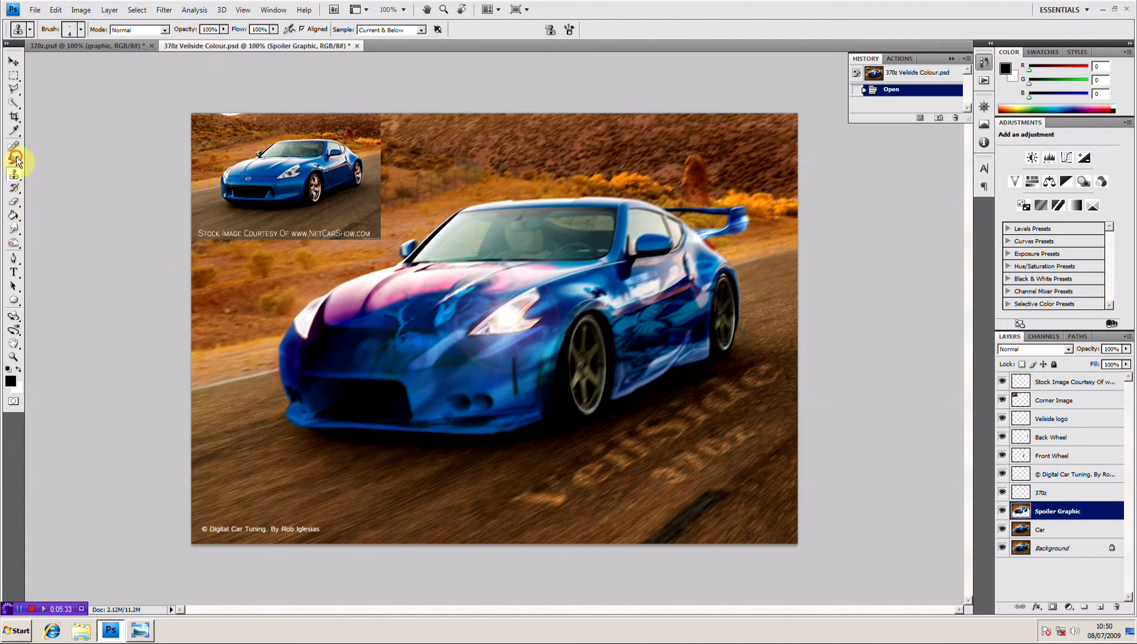
Activate the Color Replacement tool and bring up the Smudge tool group
drag(16, 161, 76, 183)
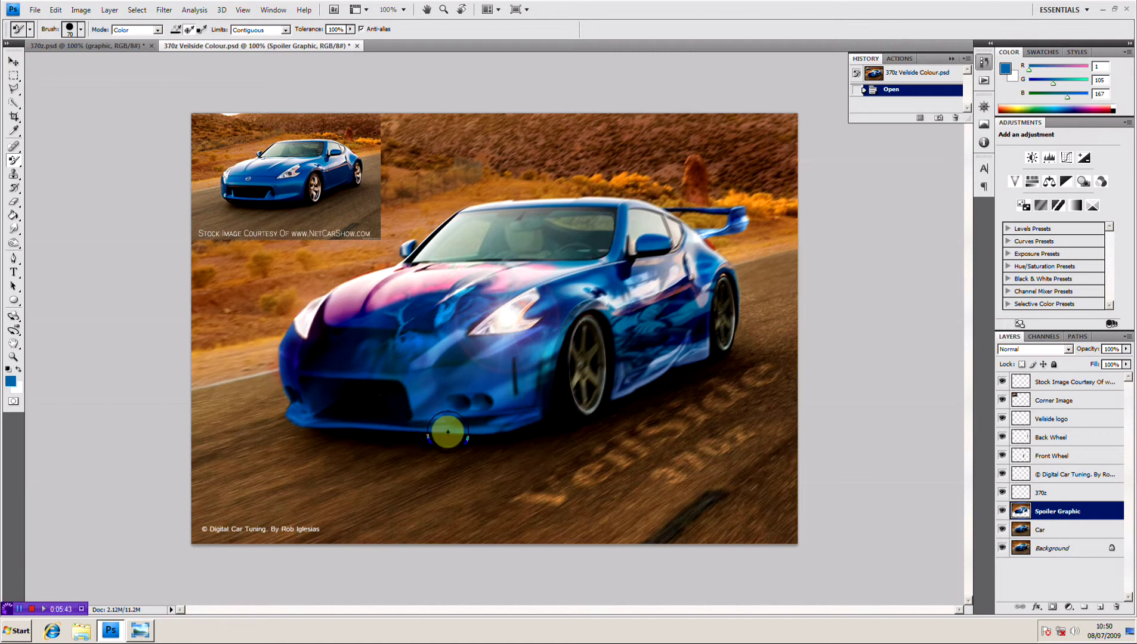
click(14, 231)
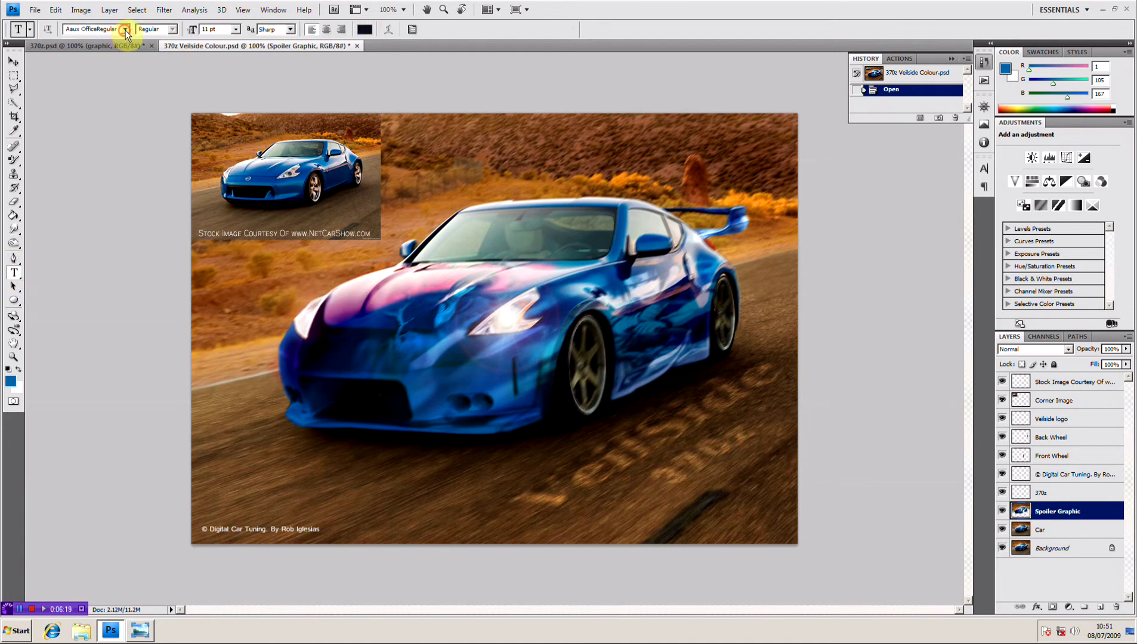
Set the text font to Abduction III and add a wide text box reading "350z" on the road below the front bumper
click(126, 30)
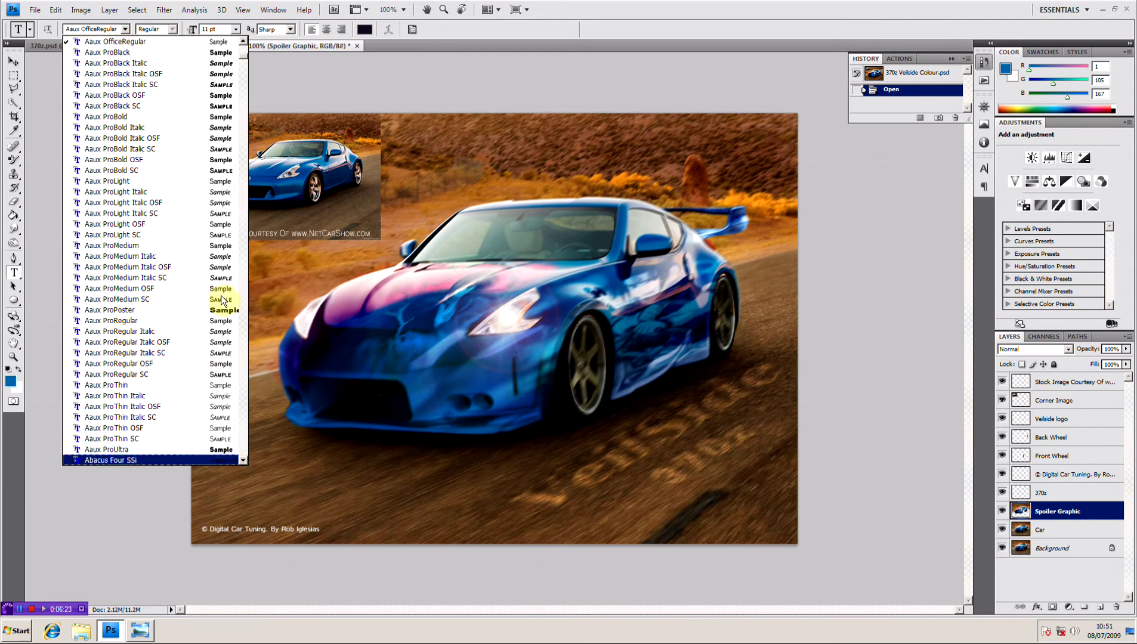
drag(243, 57, 241, 69)
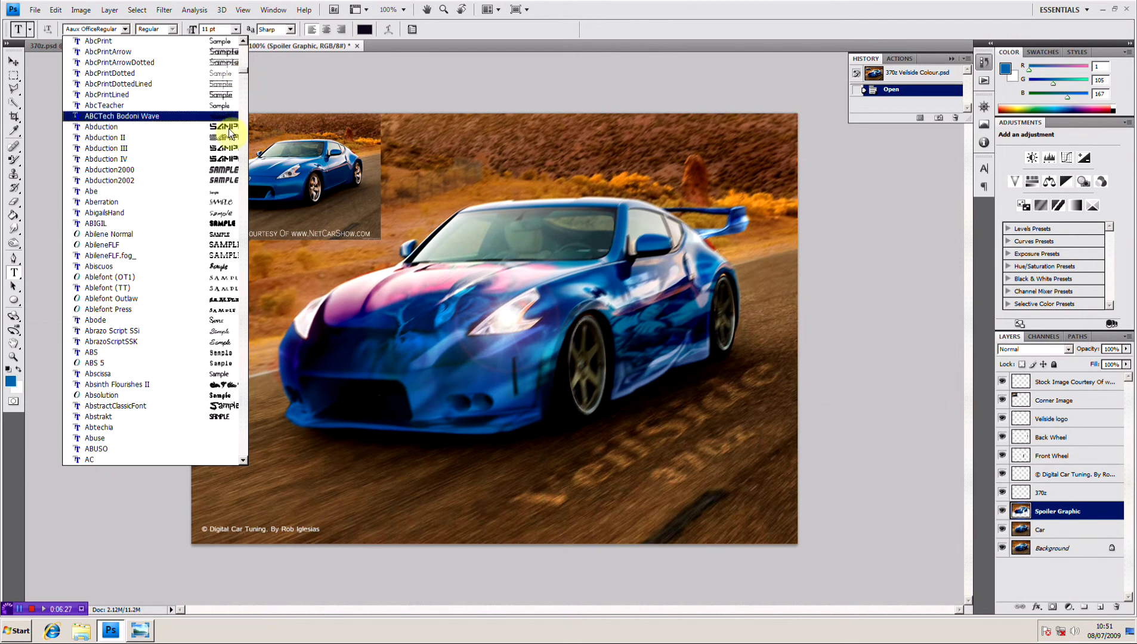
click(228, 148)
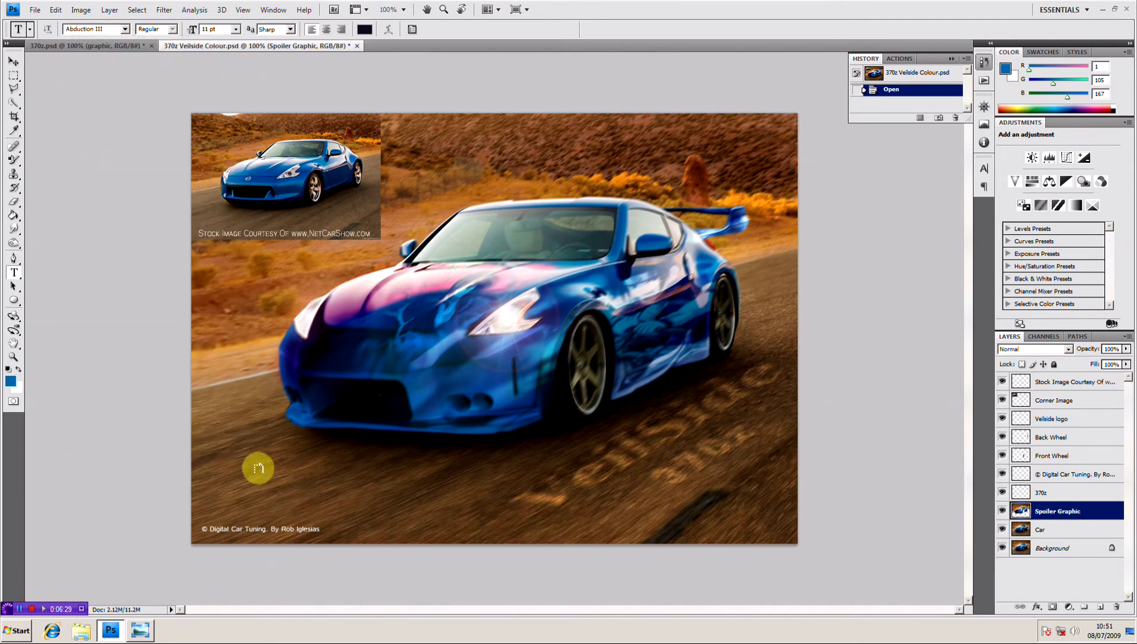
drag(271, 456, 504, 509)
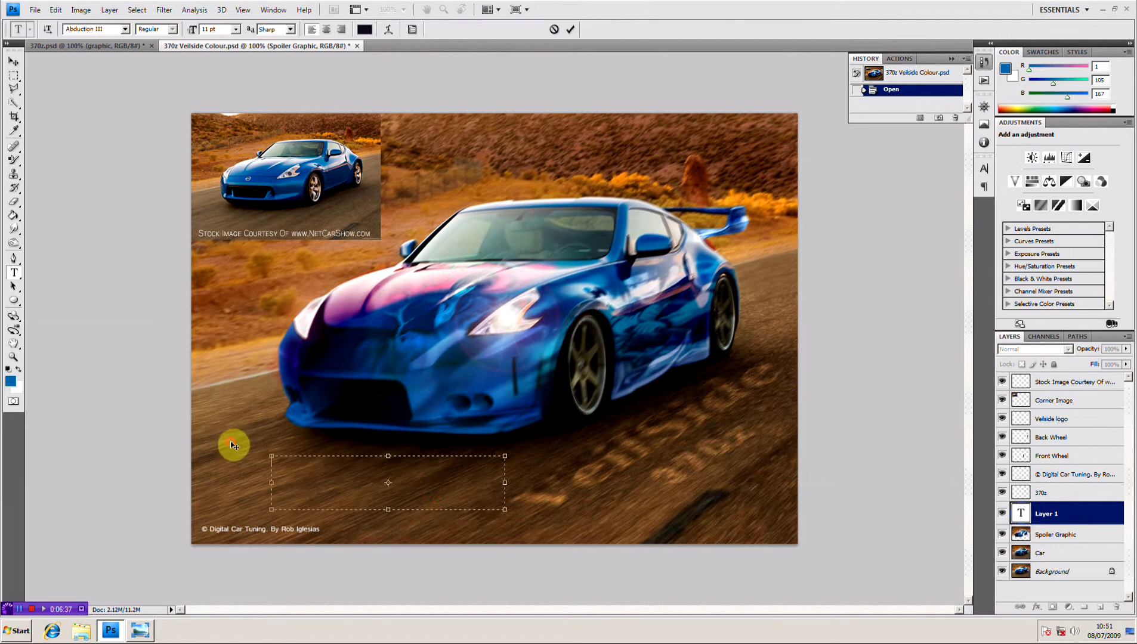
text(370z)
Recolour the "350z" text to near-white, #fdfdfd
drag(330, 482, 246, 449)
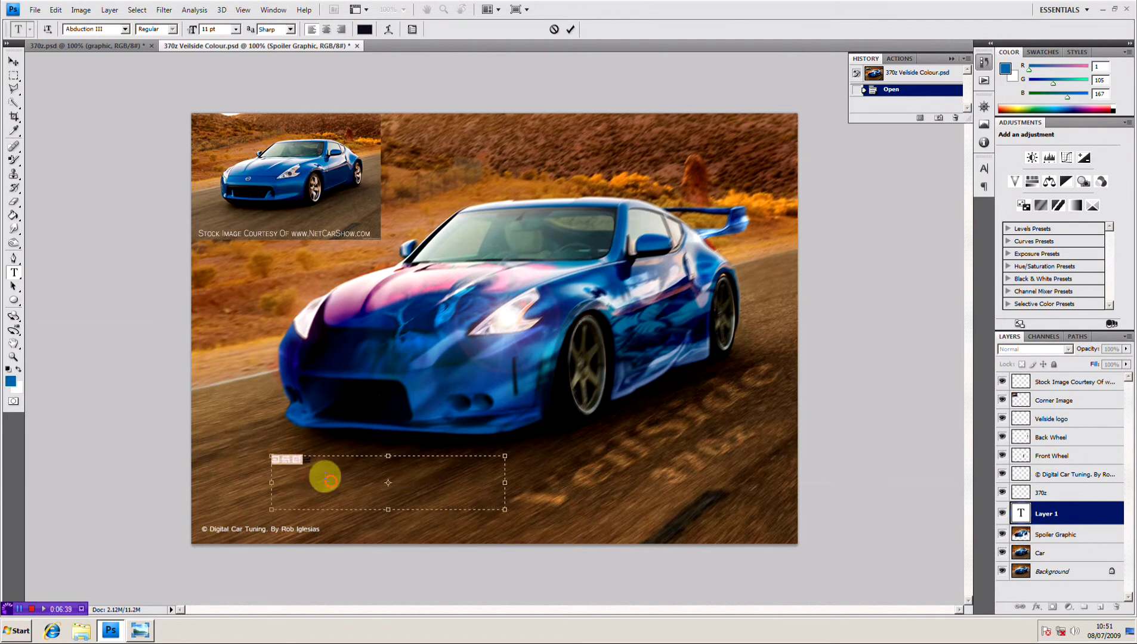
click(984, 167)
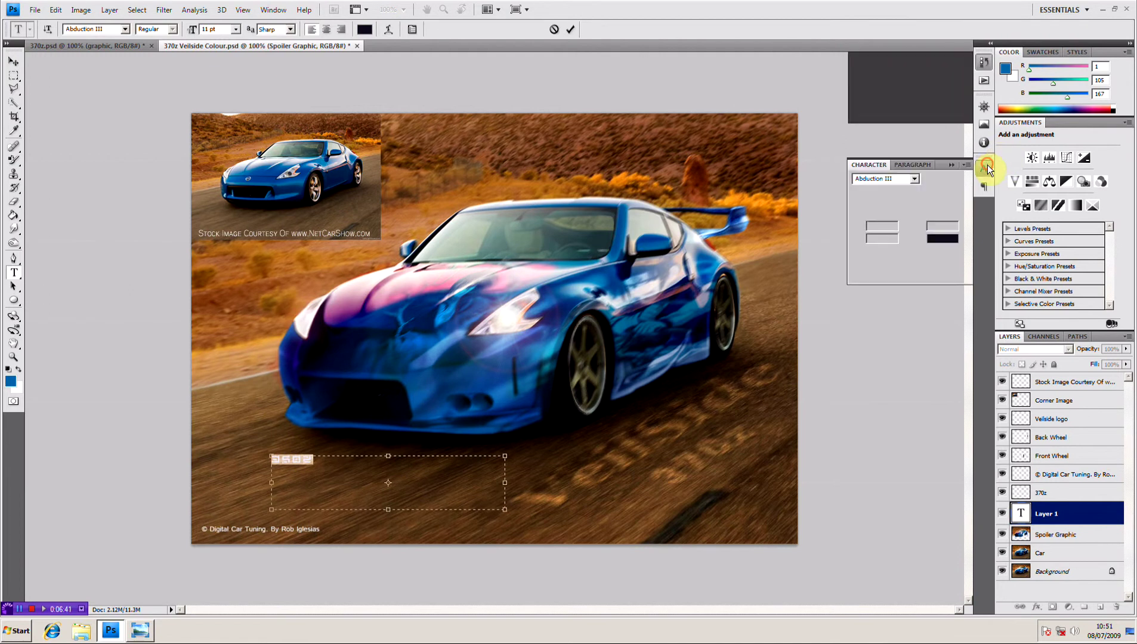
click(940, 239)
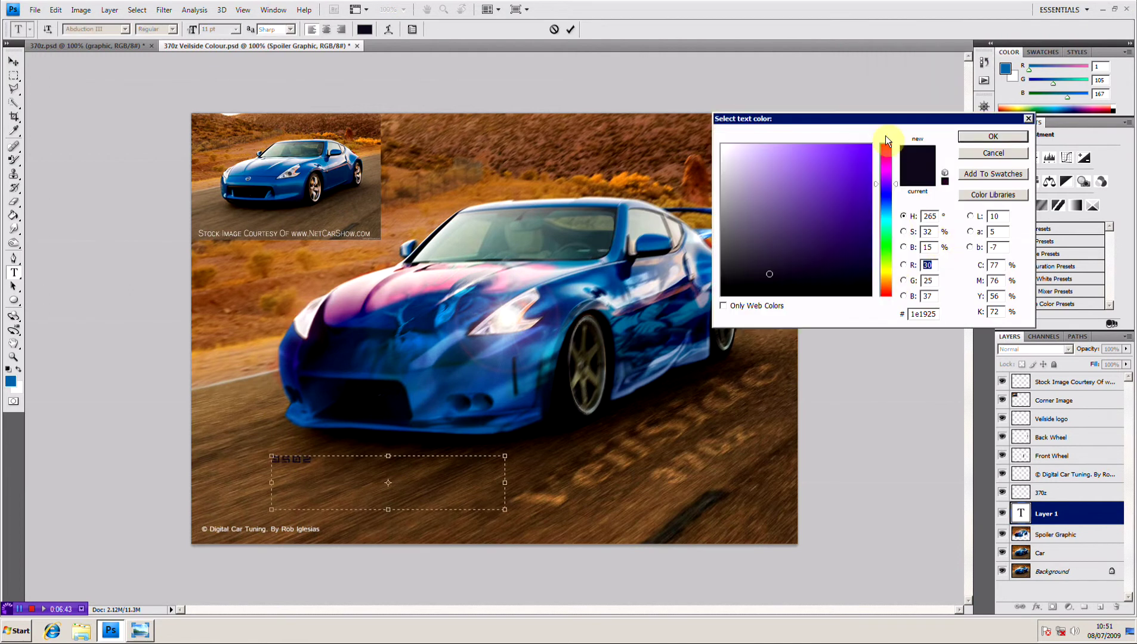
drag(723, 146, 714, 145)
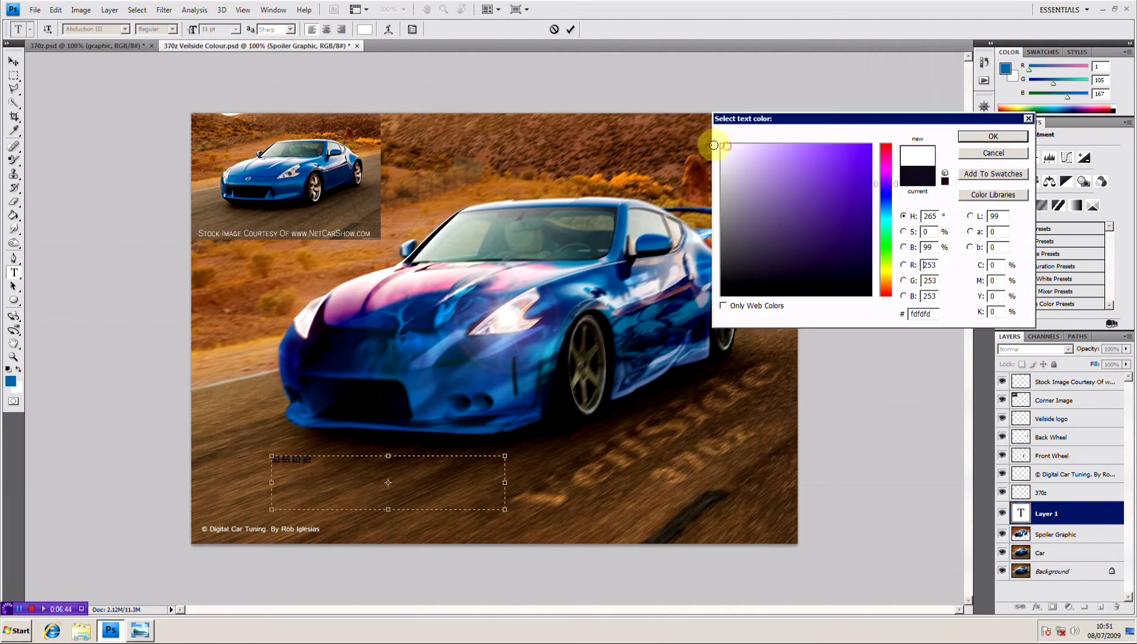
click(973, 137)
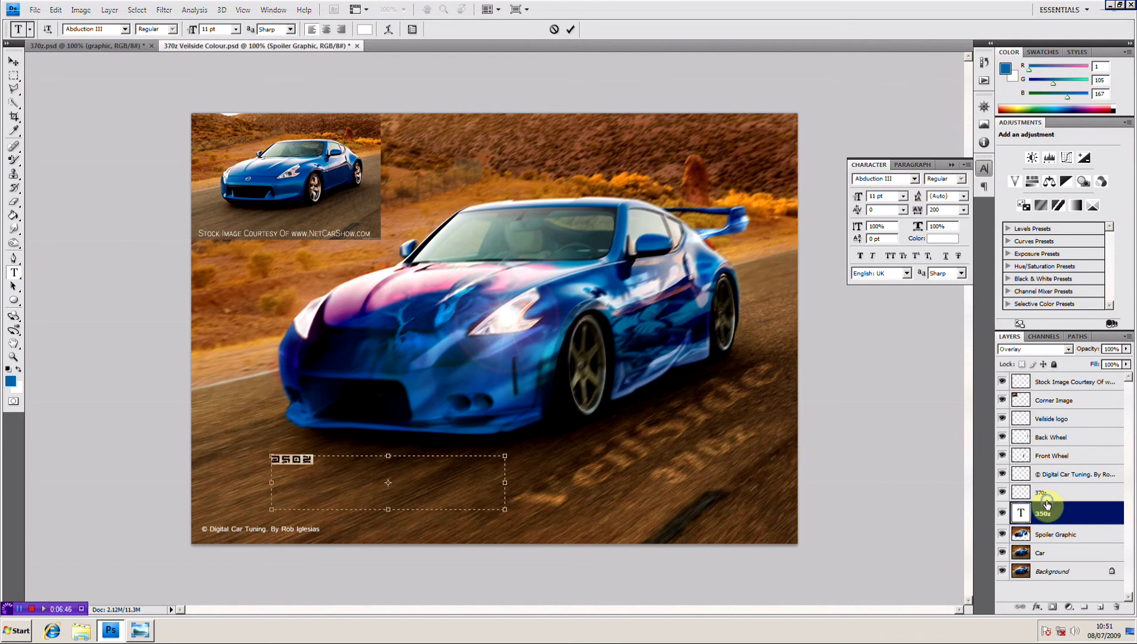
Rasterize the 350z text layer and enlarge it to about 592% width and 746% height on the road below the front bumper
right_click(1048, 514)
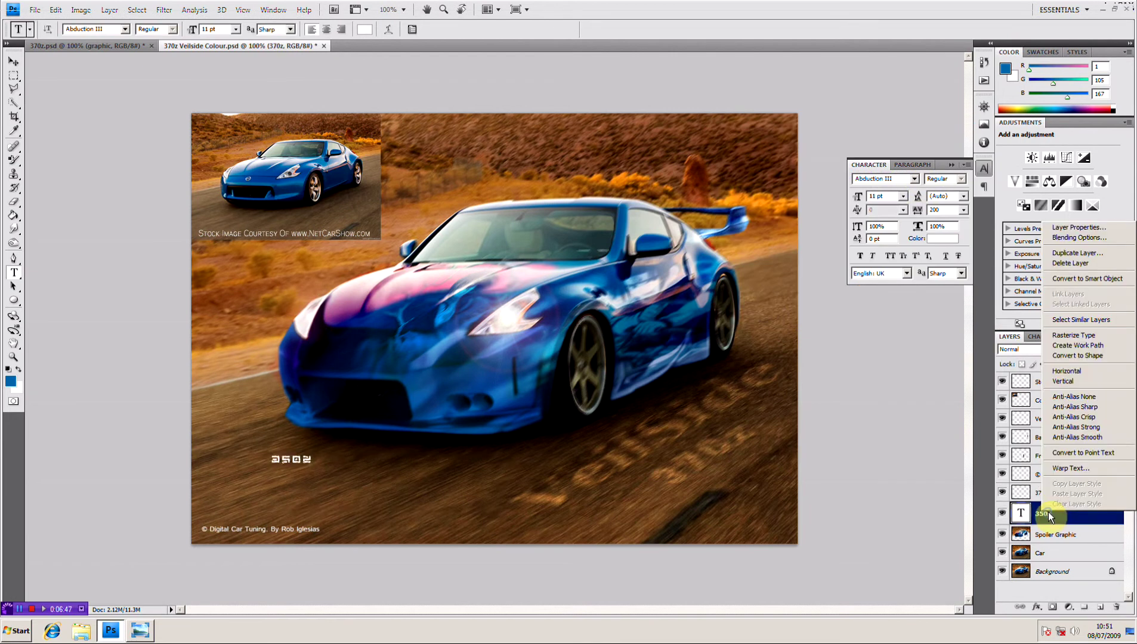
click(1074, 335)
key(ctrl+t)
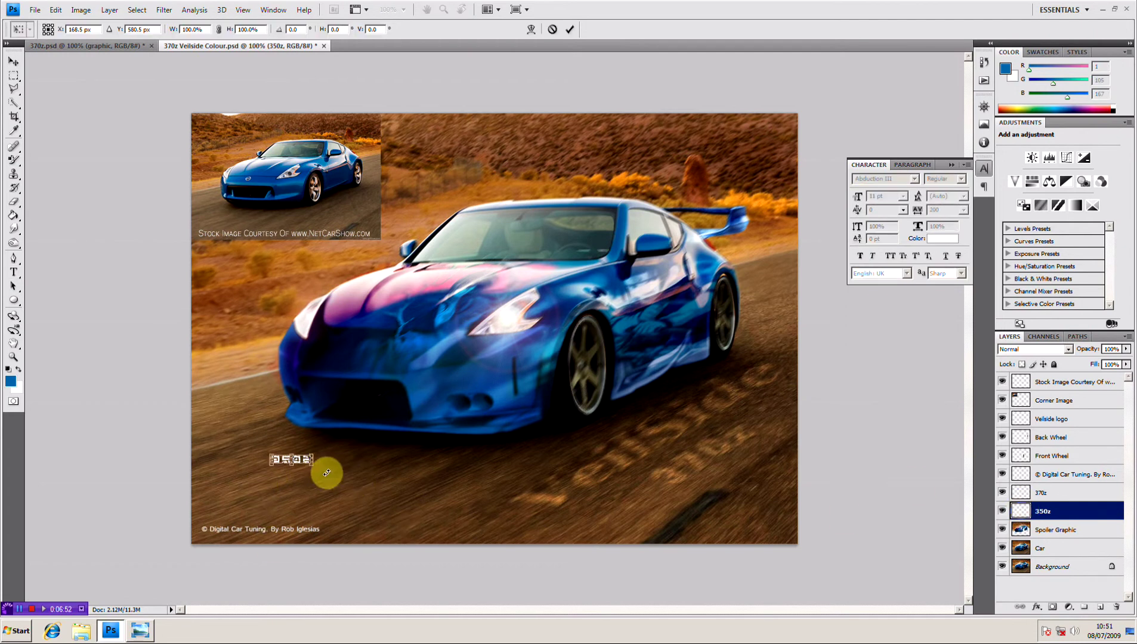
drag(313, 463, 409, 490)
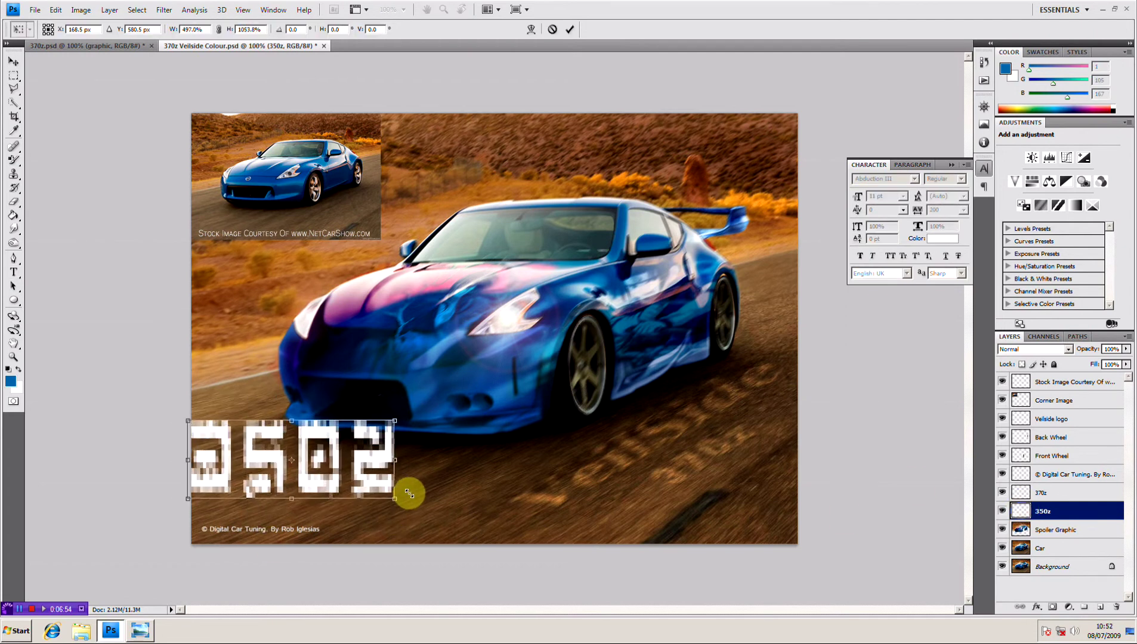
drag(337, 465, 431, 508)
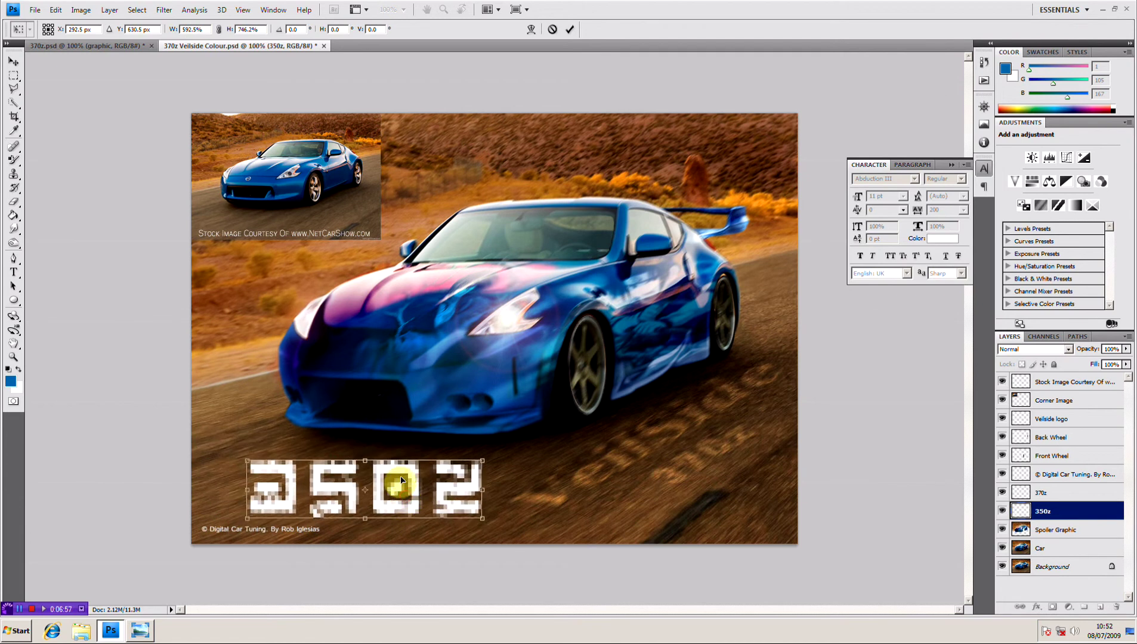
key(Return)
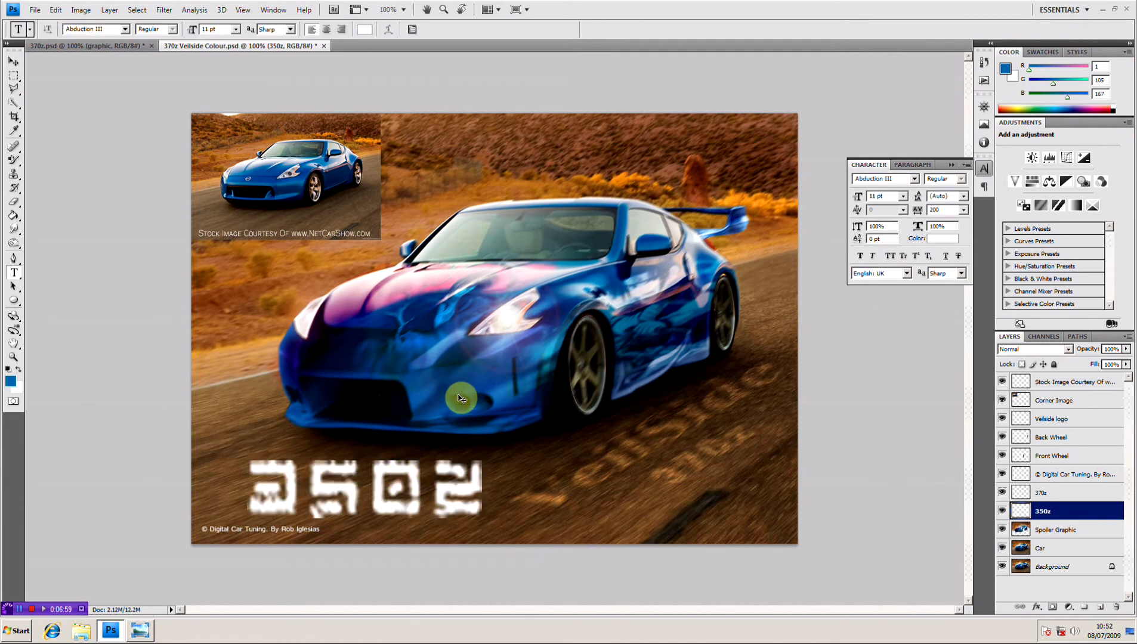
Flatten the "350z" text to about 63% height, skew it about 49° and rotate it about -24° to follow the road
key(ctrl+t)
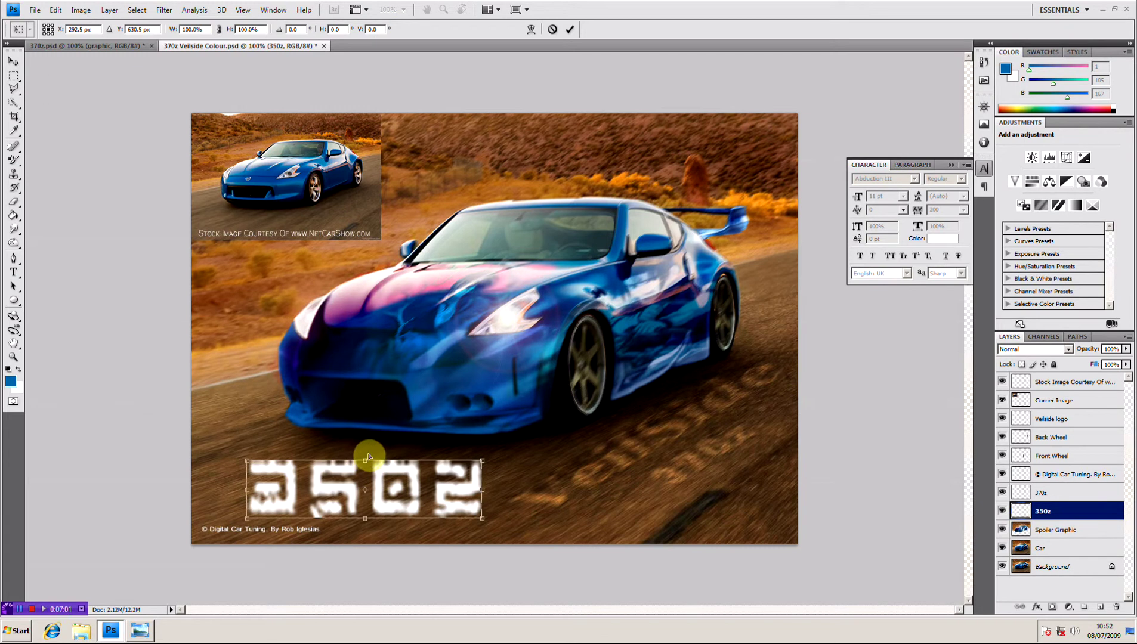
drag(369, 457, 325, 482)
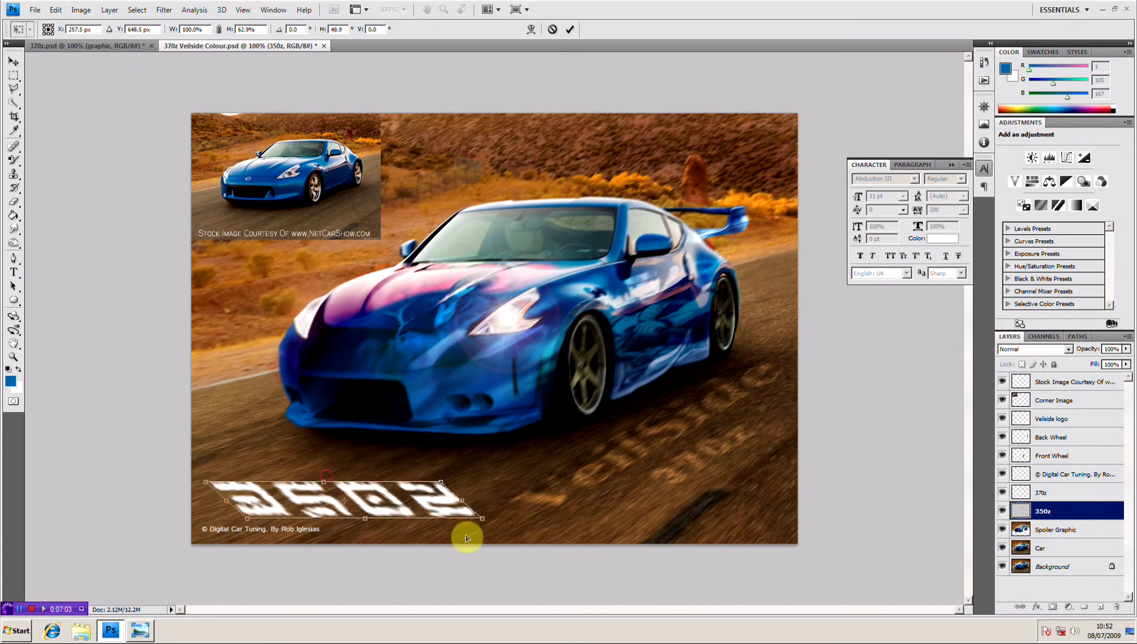
drag(484, 518, 573, 459)
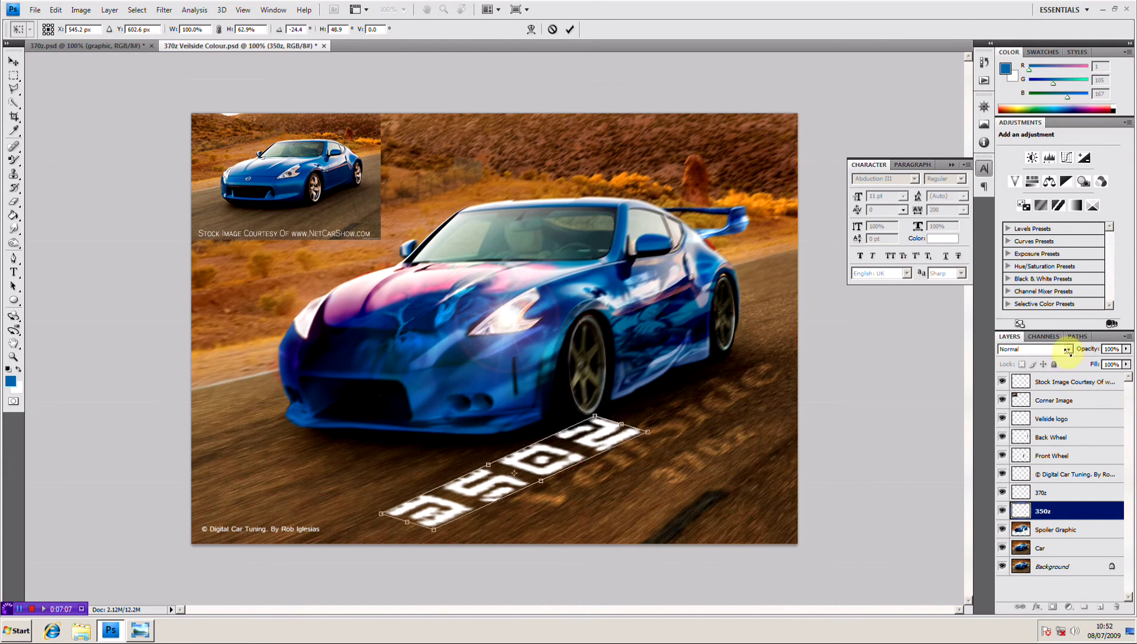
Blend the 350z layer in Overlay mode and move the text onto the road in front of the car's bumper
click(1067, 350)
click(1025, 503)
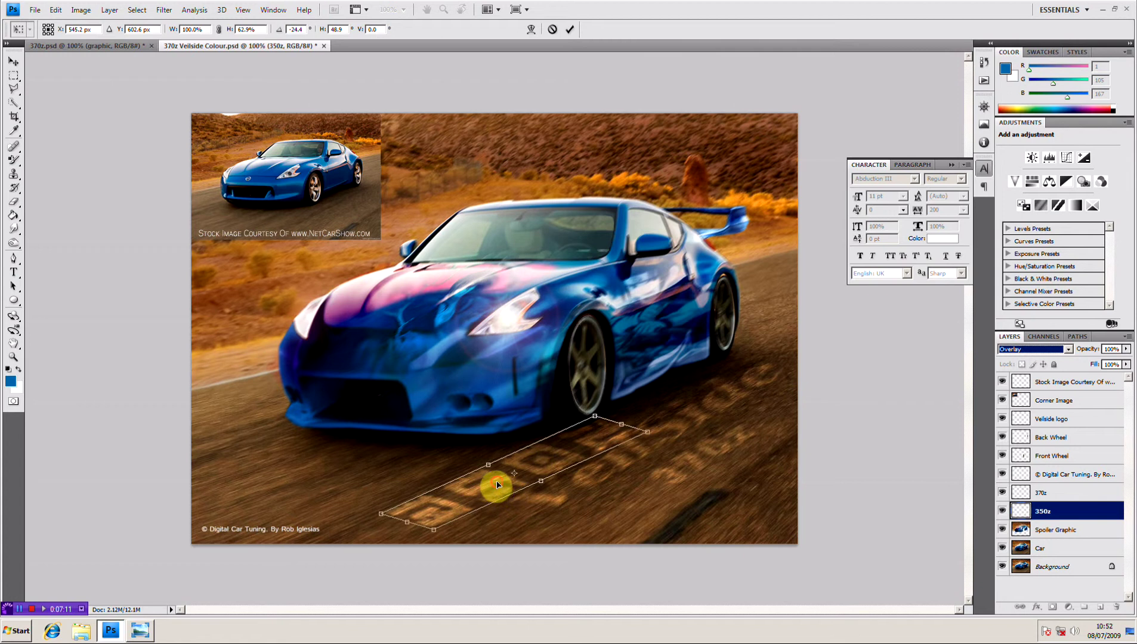
drag(497, 483, 369, 483)
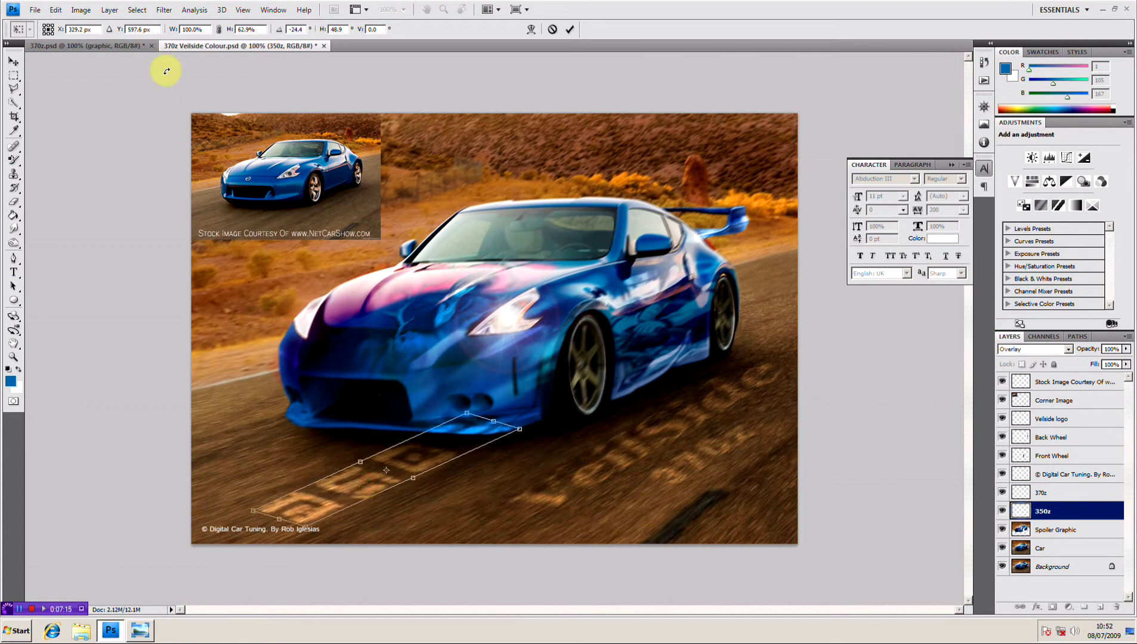
key(Return)
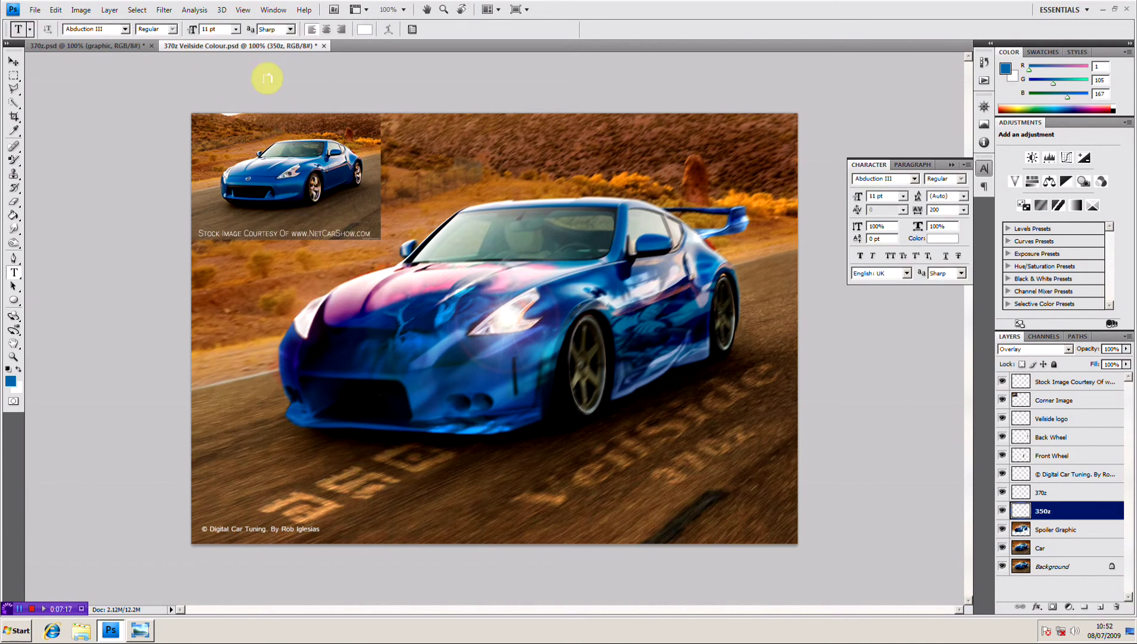
Apply a Motion Blur at 43° with a 45-pixel distance to the "350z" text, and delete the 350z layer
click(165, 10)
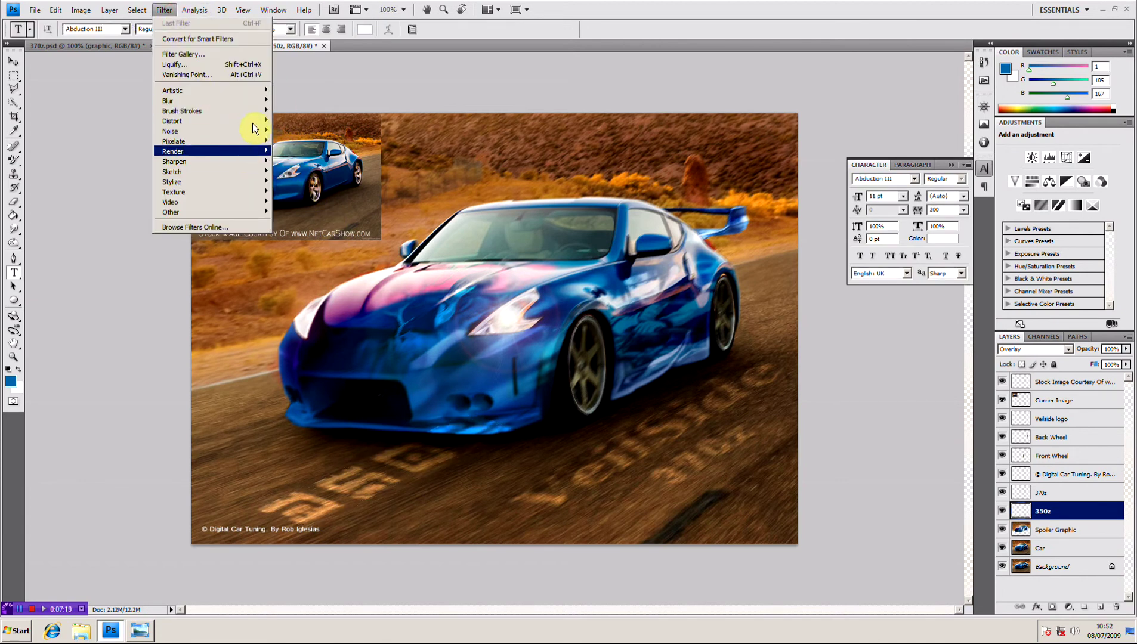
mouse_move(250, 100)
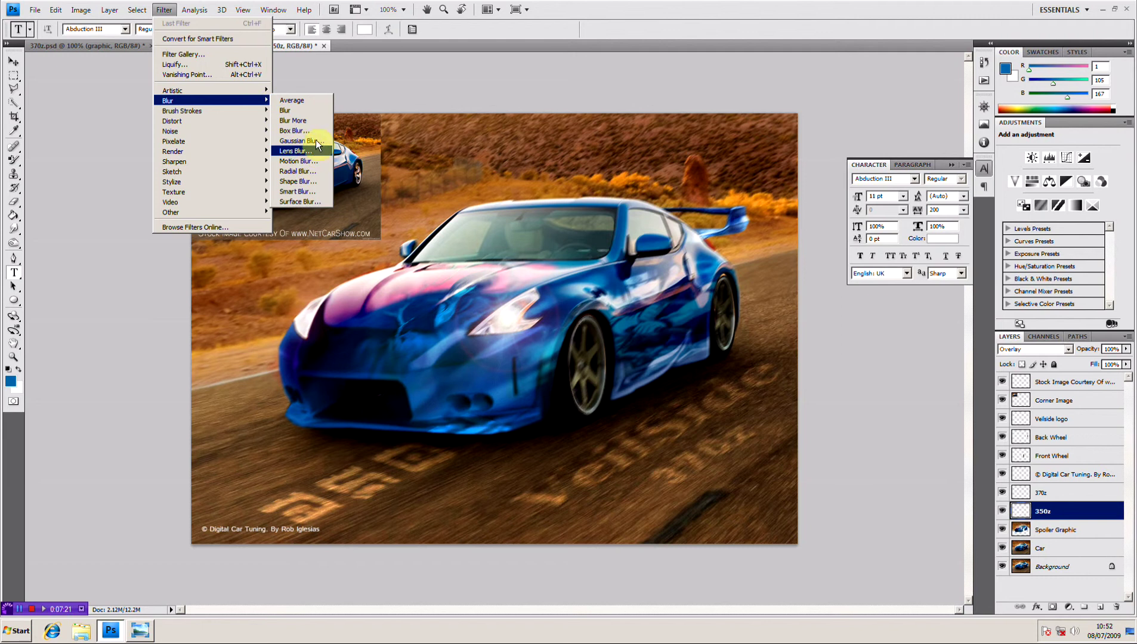
click(313, 161)
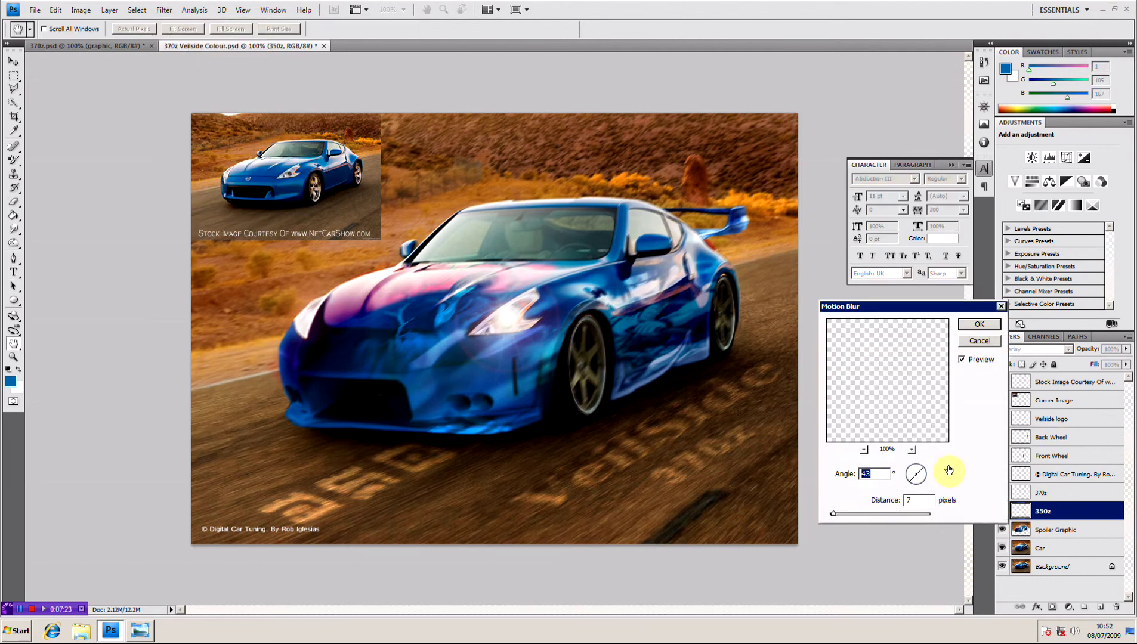
drag(837, 514, 854, 514)
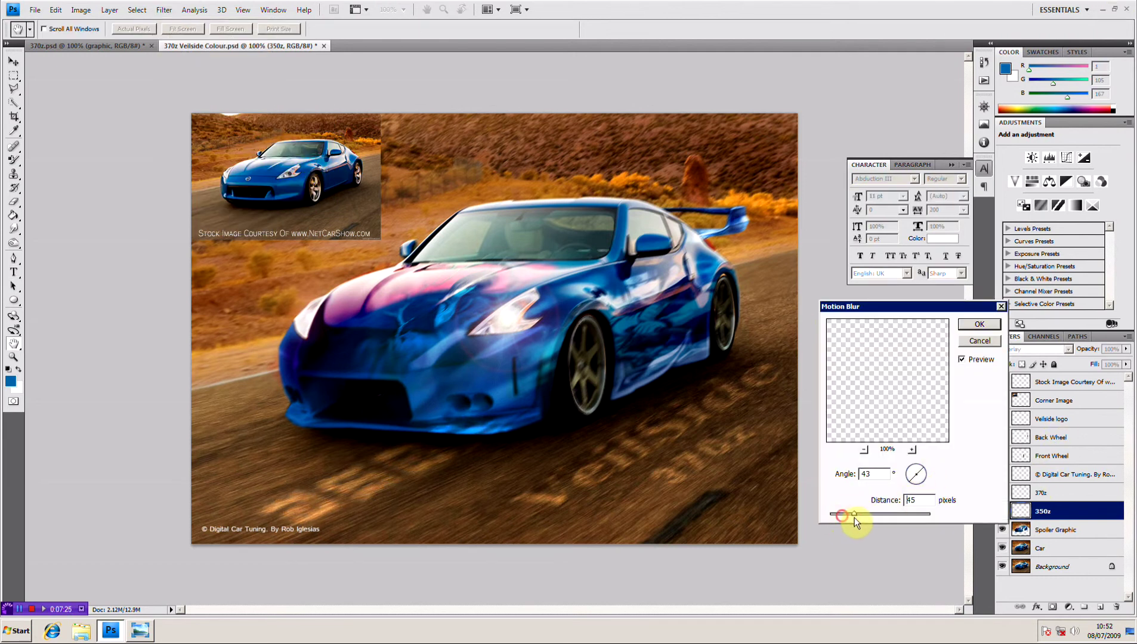
click(979, 324)
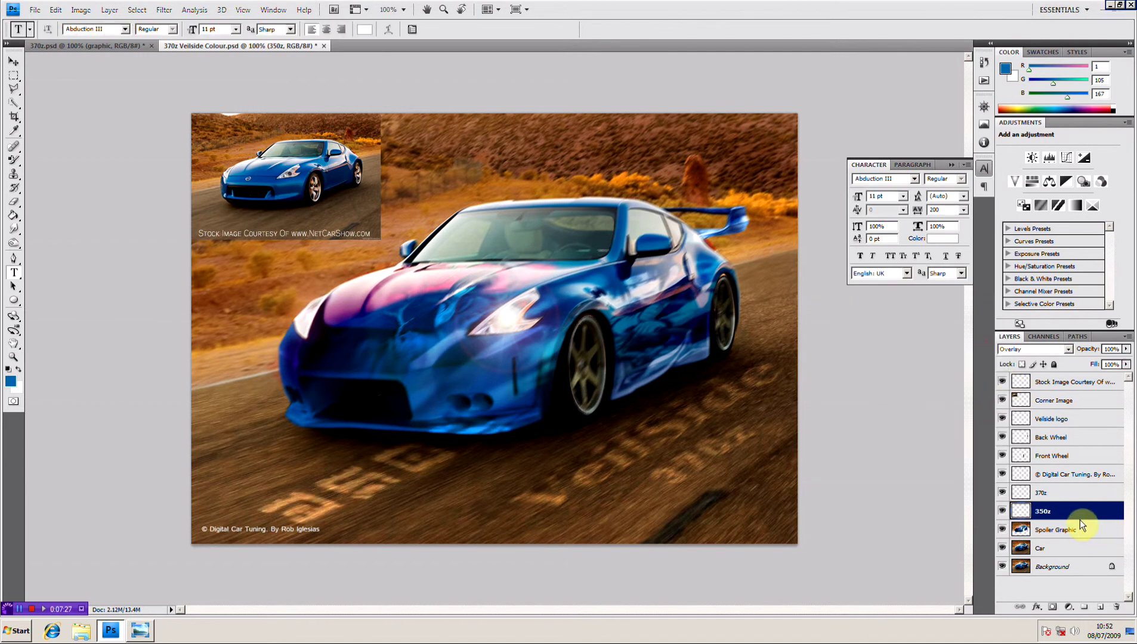
key(Delete)
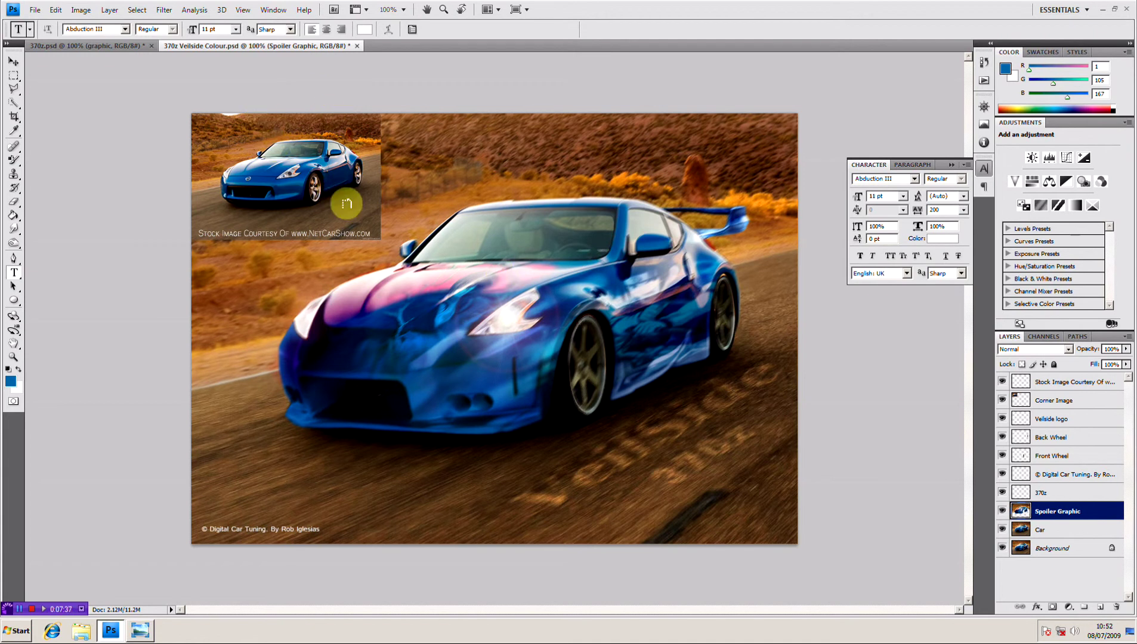
Examine the tuned car close up at 200% zoom and compare it with the stock image in the corner
key(v)
key(ctrl+plus)
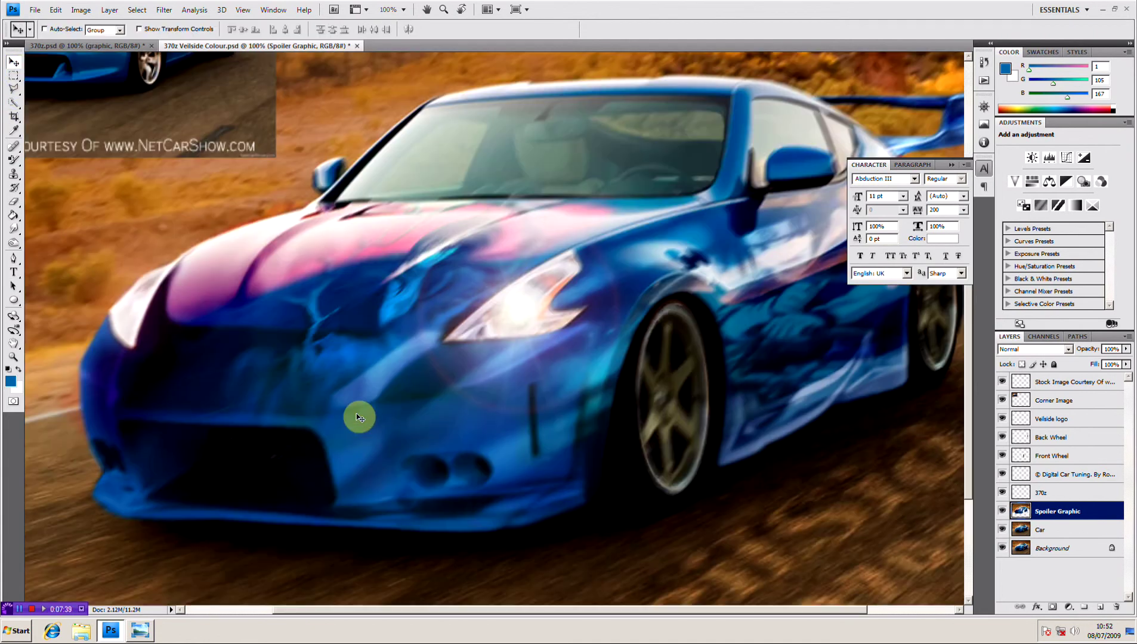
drag(189, 128, 393, 284)
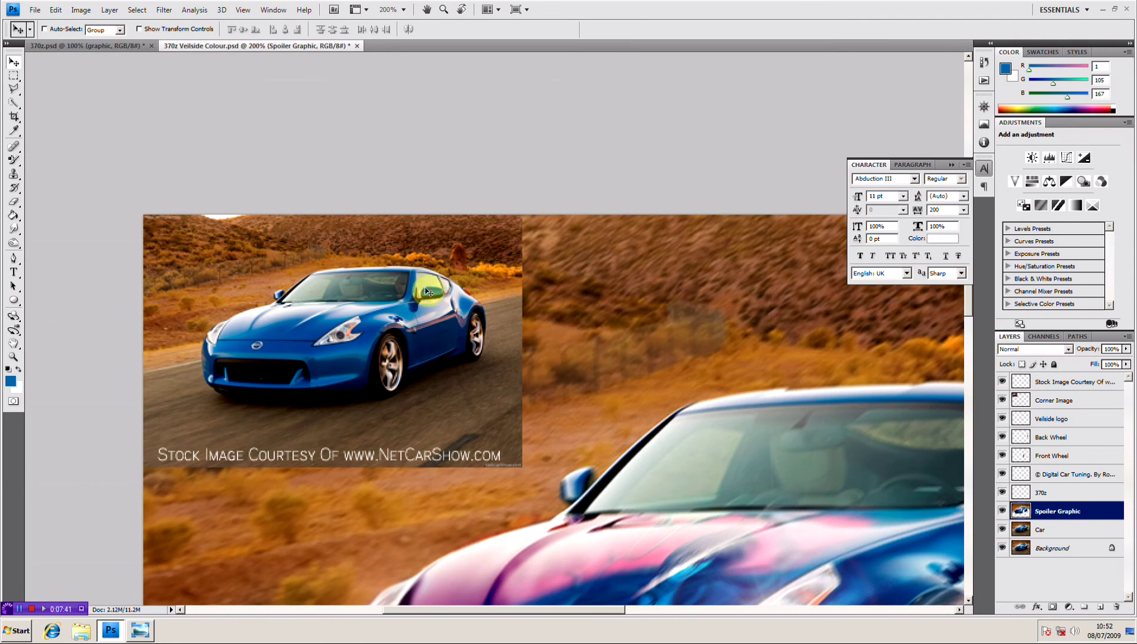
drag(664, 464, 566, 421)
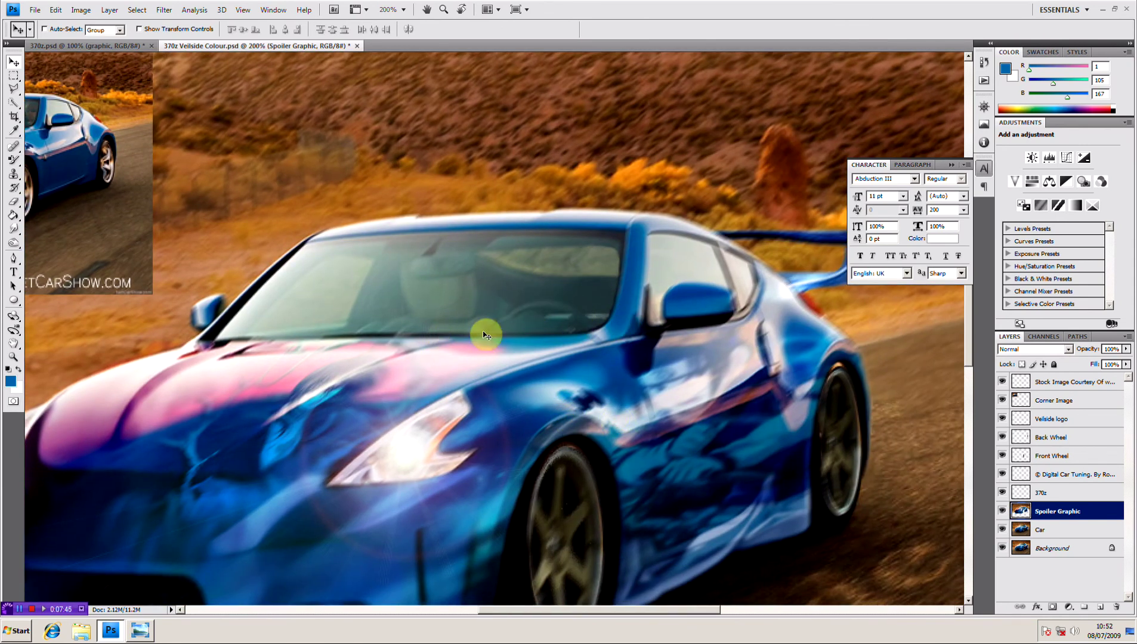
scroll(434, 291, left, 5)
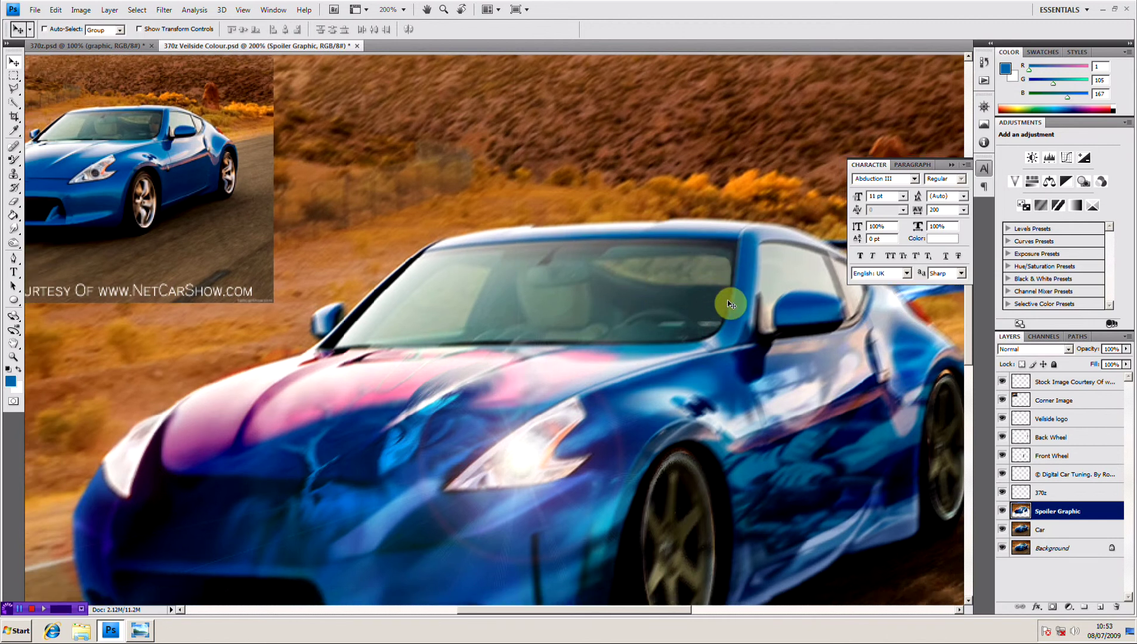
key(ctrl+minus)
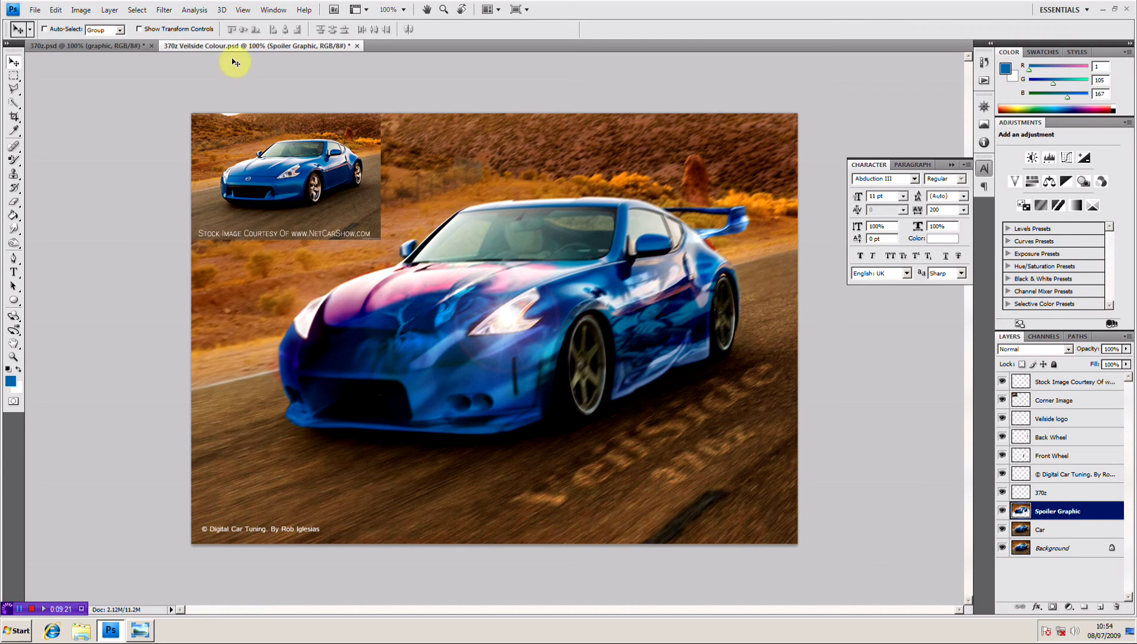
Try a 105mm Prime lens flare at 100% brightness over the headlight on the Spoiler Graphic layer, and undo it
click(163, 11)
mouse_move(240, 155)
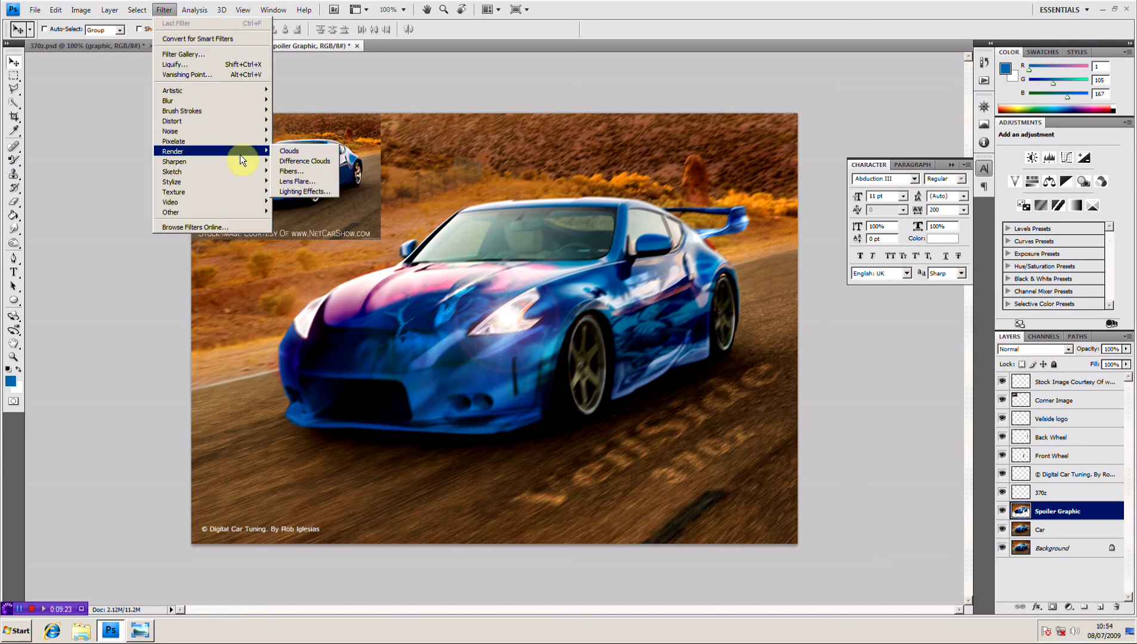
click(312, 181)
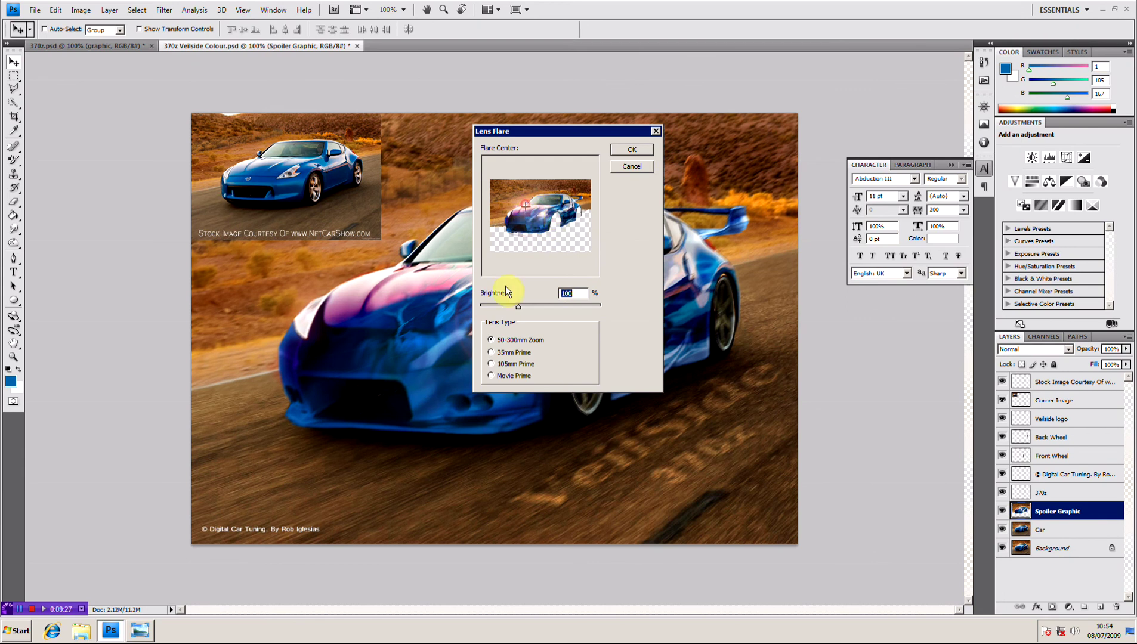
click(506, 365)
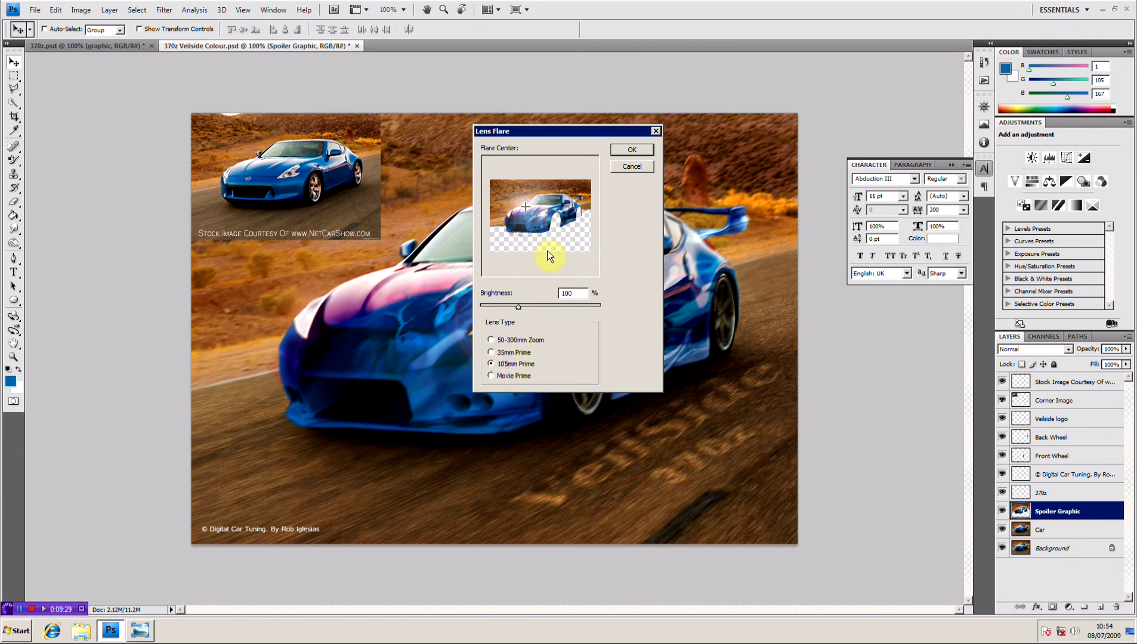
click(541, 215)
click(628, 150)
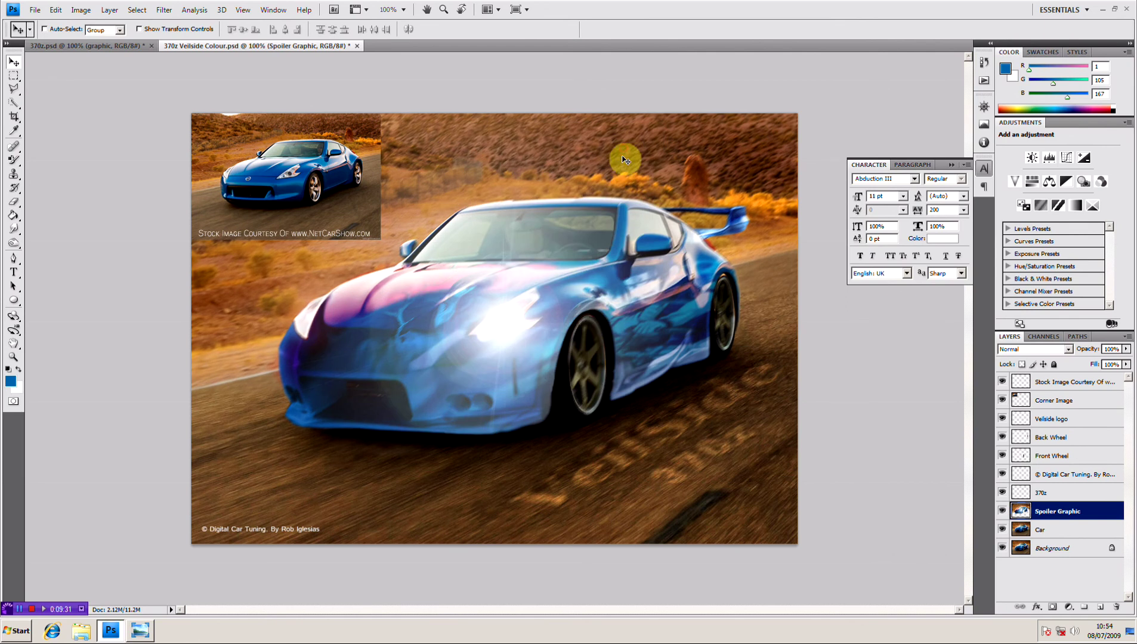
key(ctrl+z)
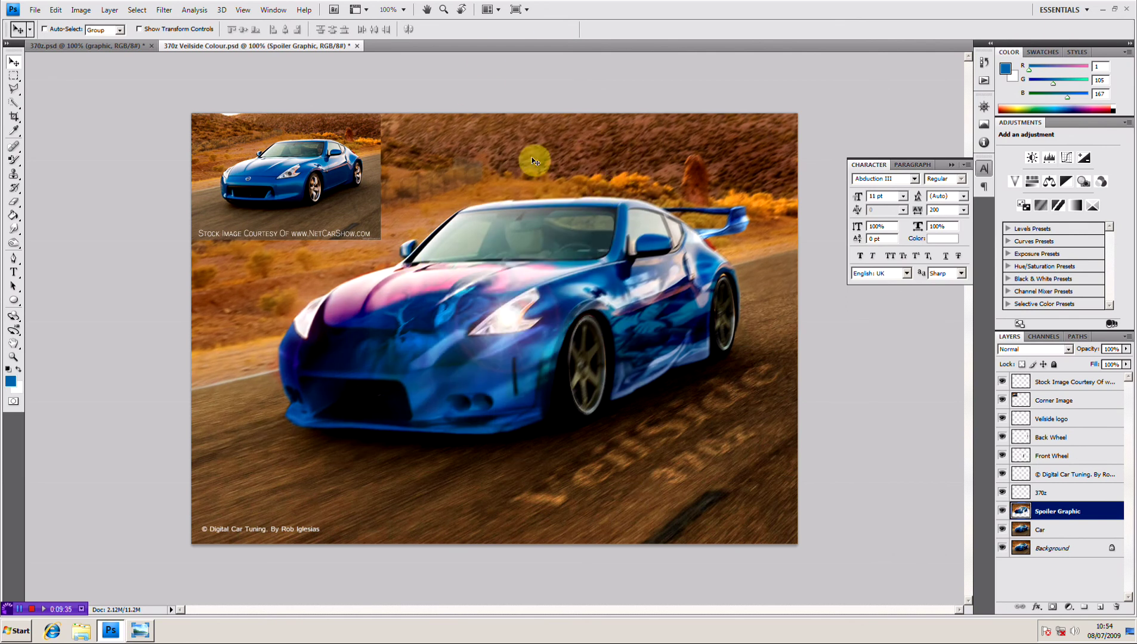
click(1128, 9)
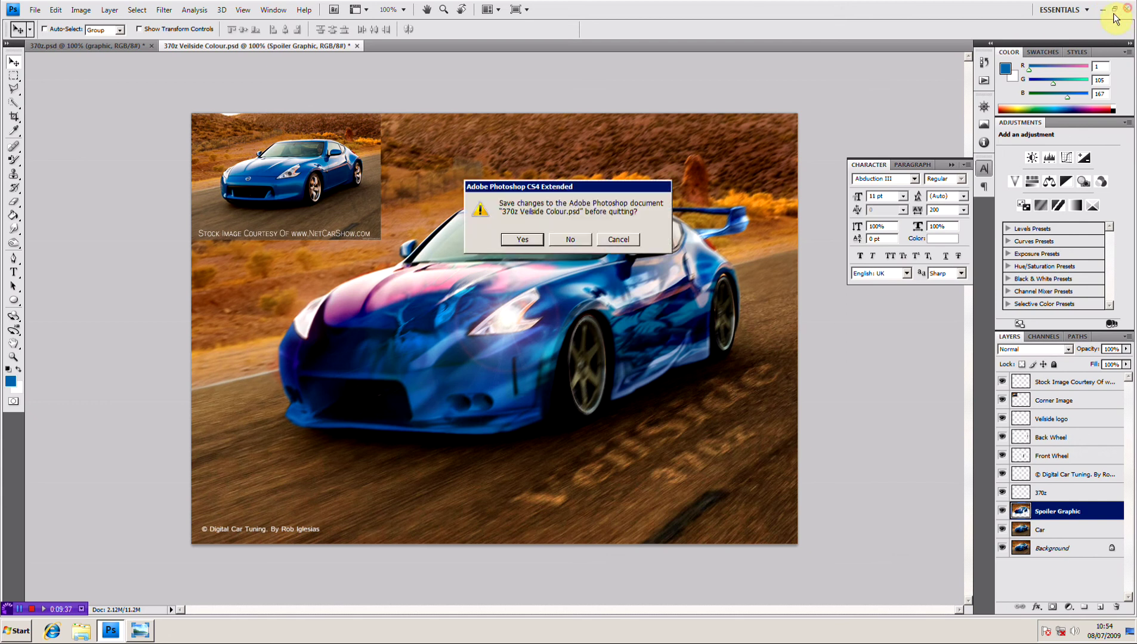
click(600, 238)
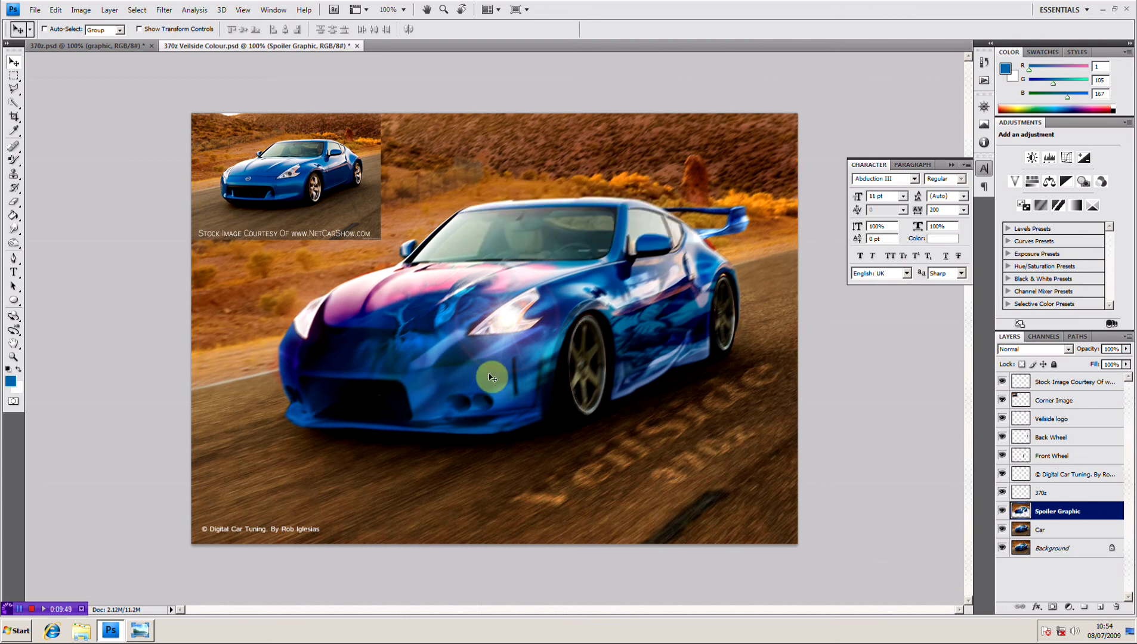